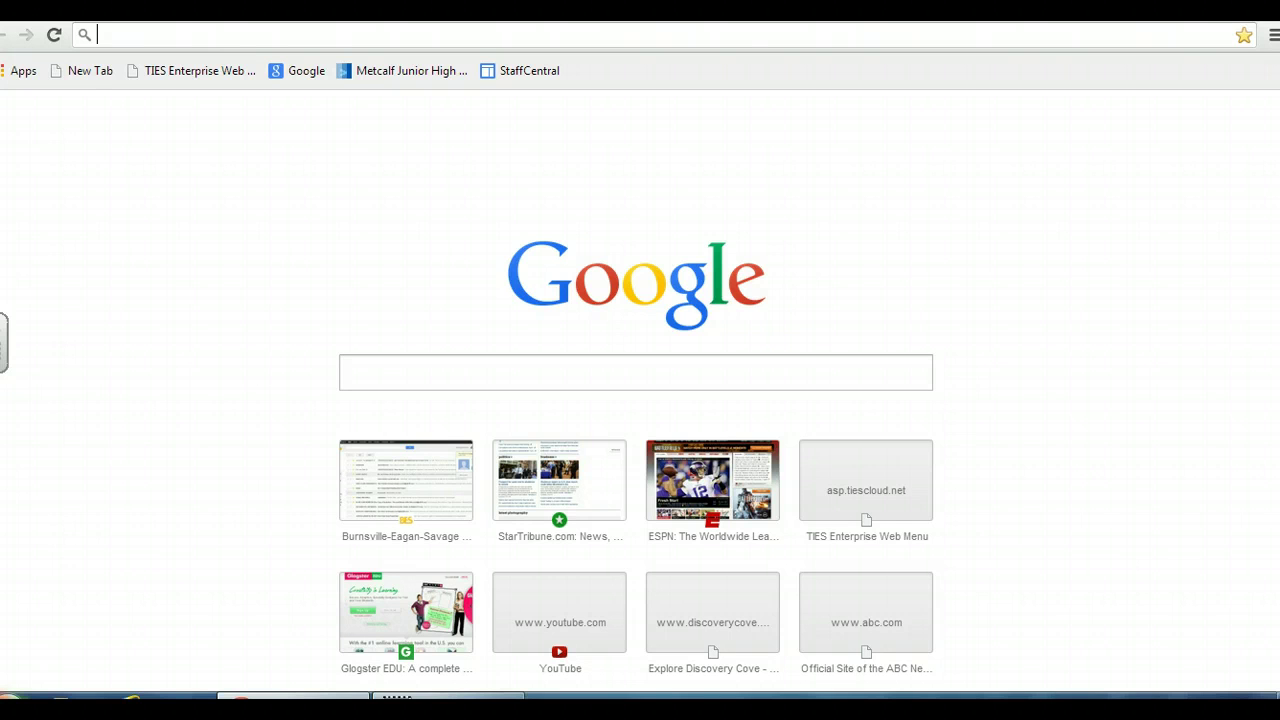
# Step: Load the district Gmail inbox via 'sso', then close it so the desktop shows
pyautogui.write('sso')
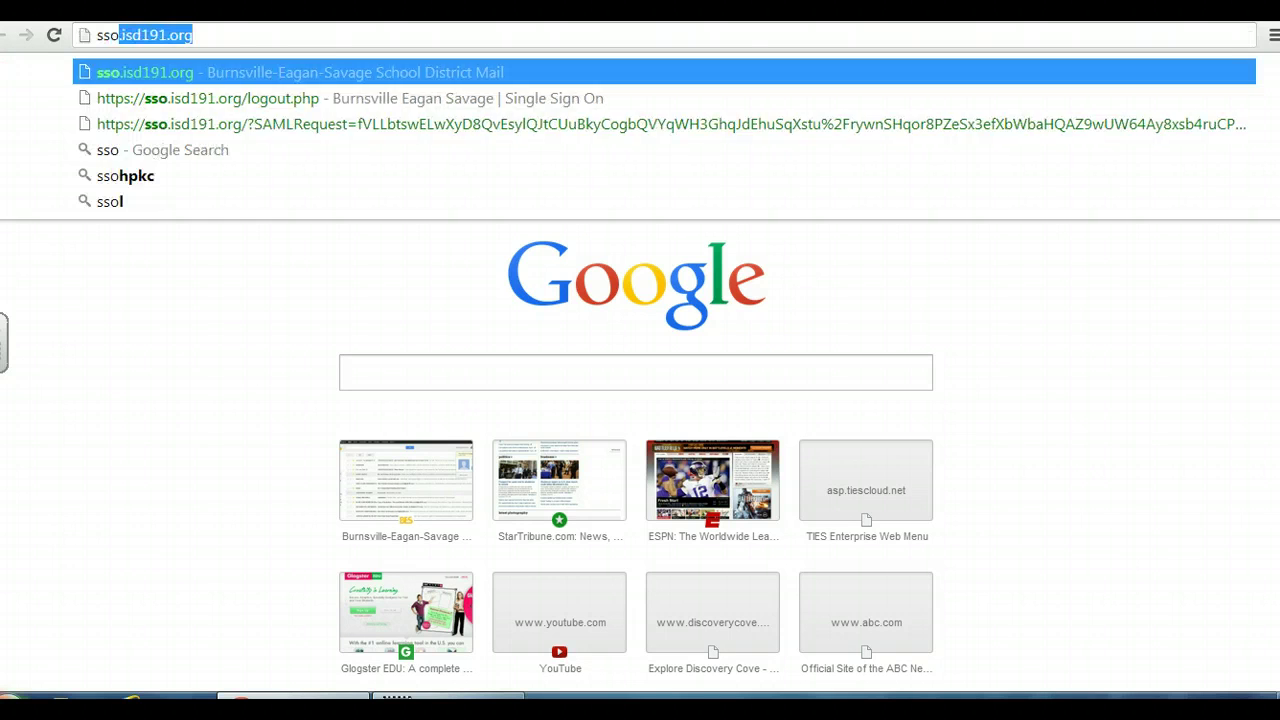
pyautogui.press('Return')
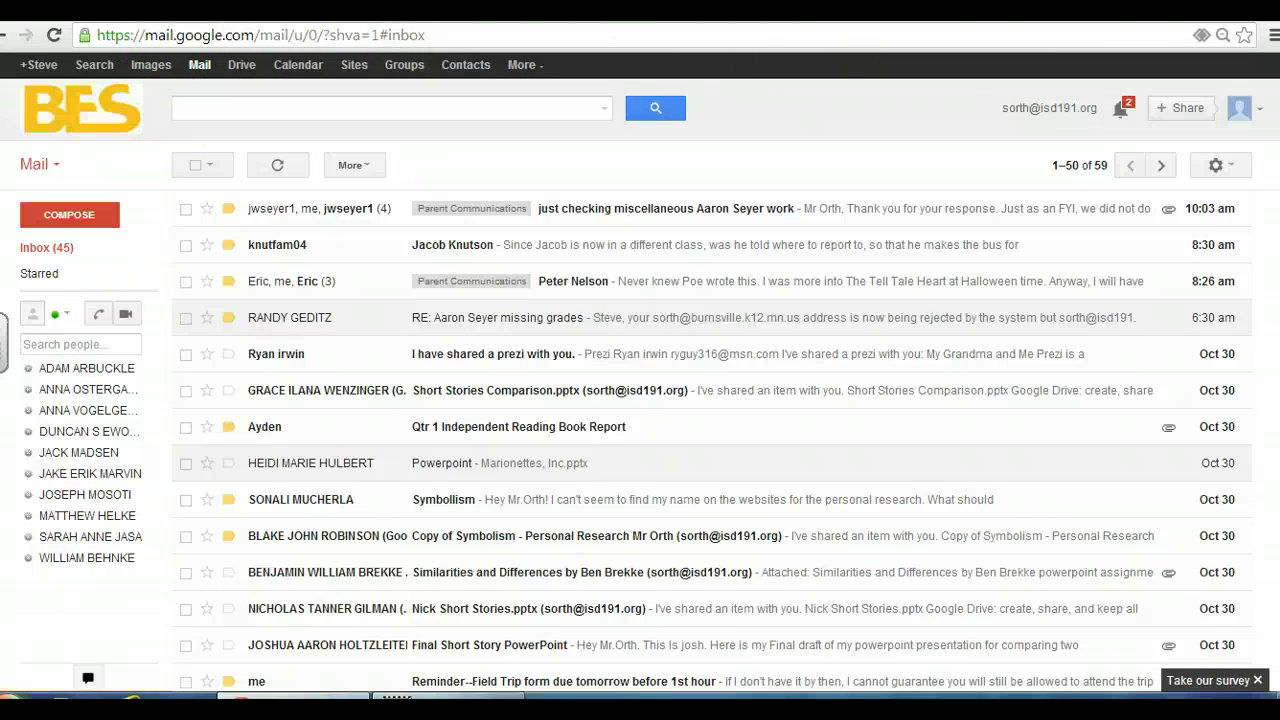
pyautogui.press('super+d')
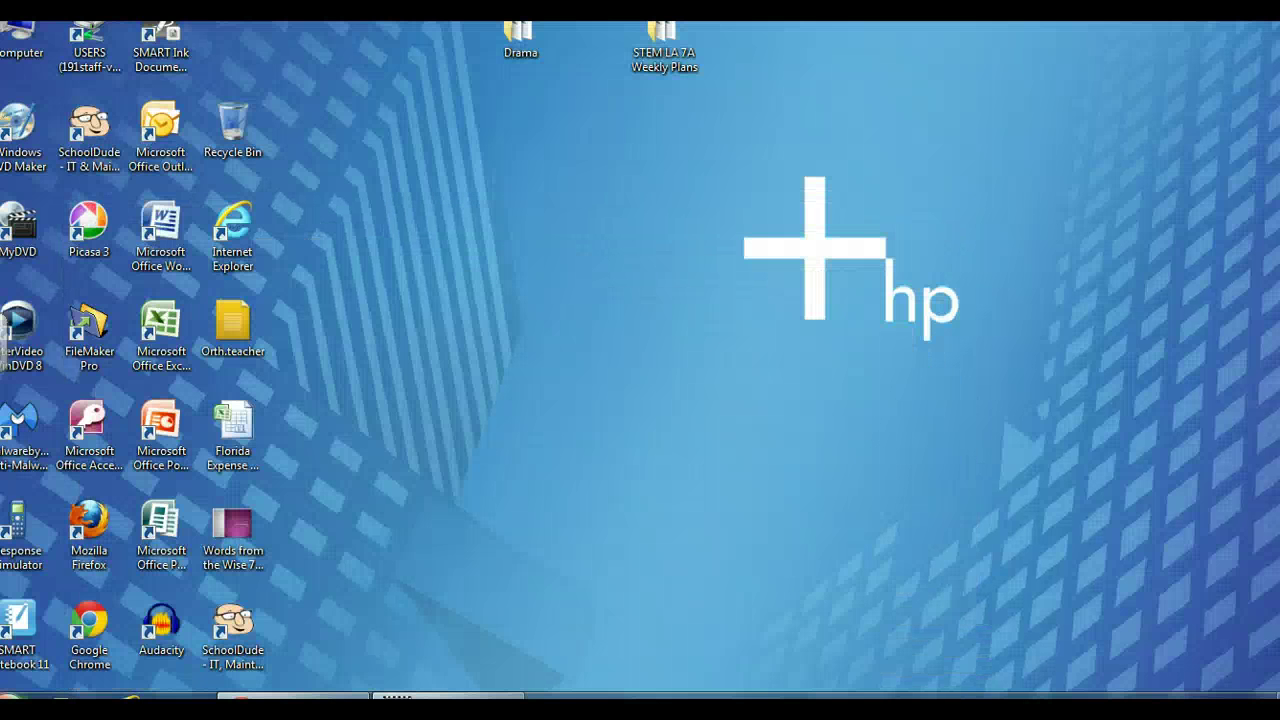
pyautogui.click(89, 621)
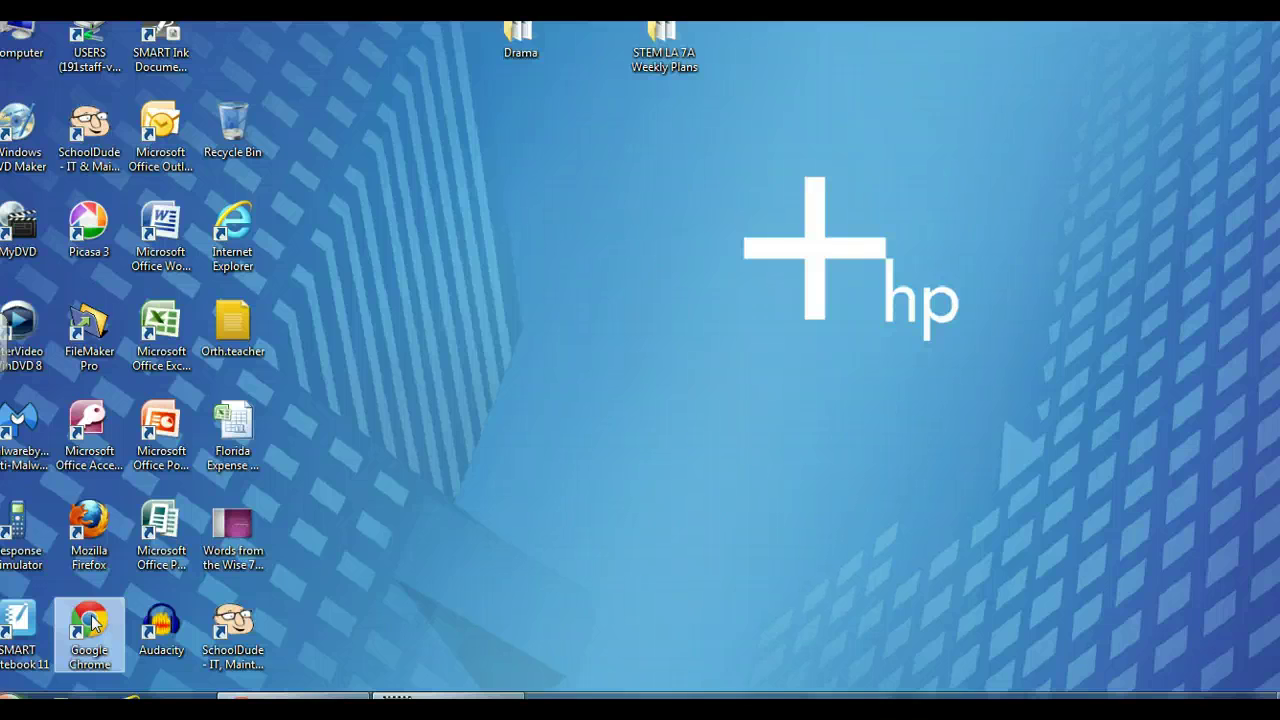
pyautogui.doubleClick(89, 621)
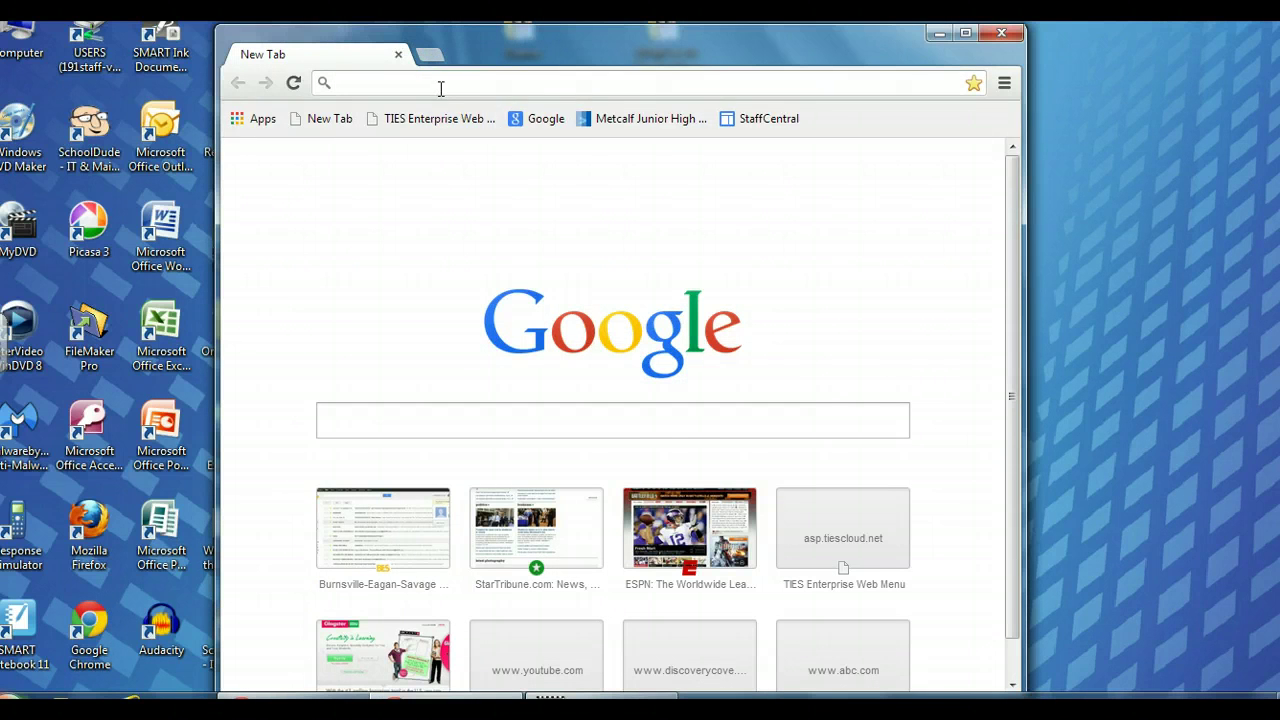
pyautogui.write('www.')
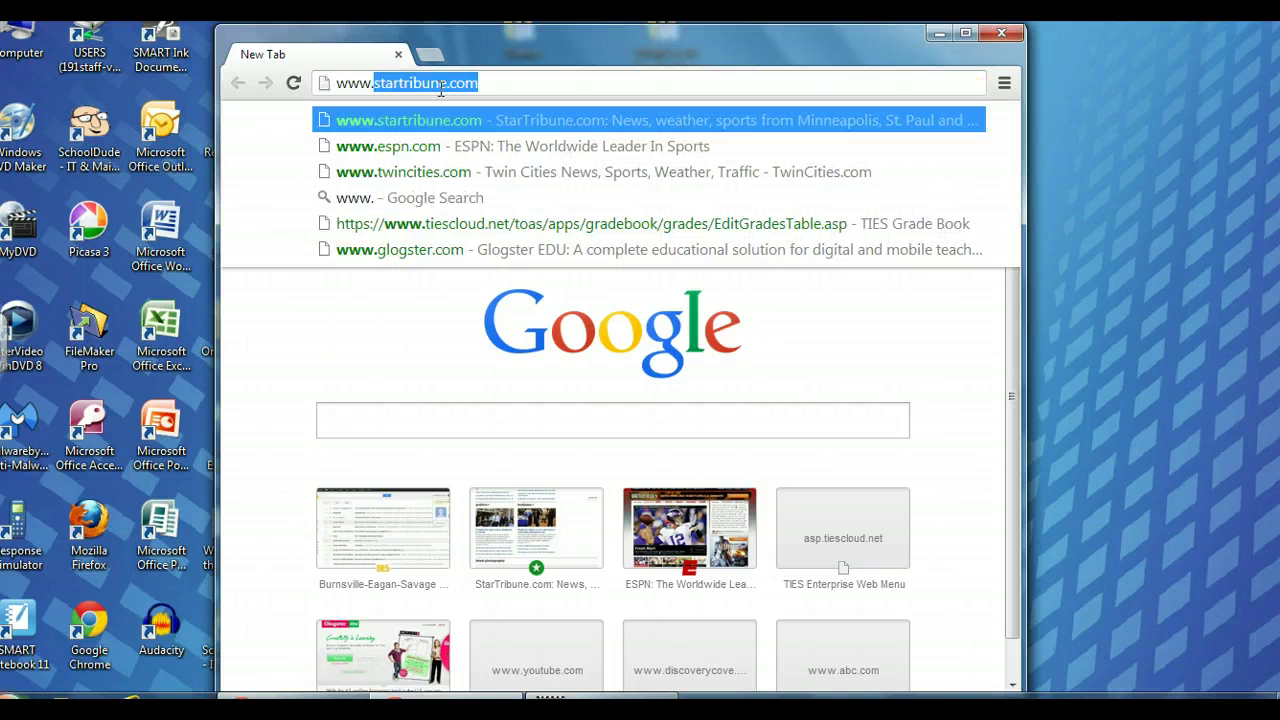
pyautogui.press('Down')
pyautogui.press('Down')
pyautogui.press('Down')
pyautogui.press('Down')
pyautogui.press('Down')
pyautogui.press('Return')
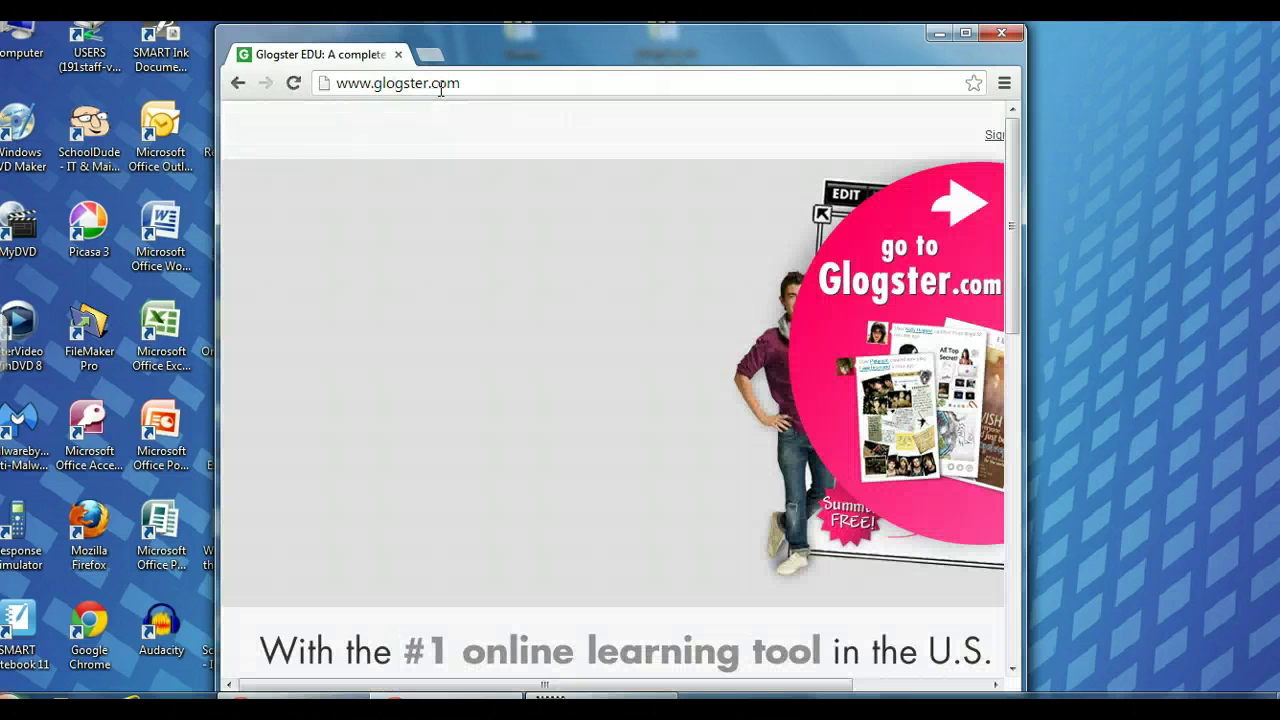
# Step: Maximize the browser and choose the Free Version PLUS 30 Day Premium Trial sign-up plan
pyautogui.click(965, 33)
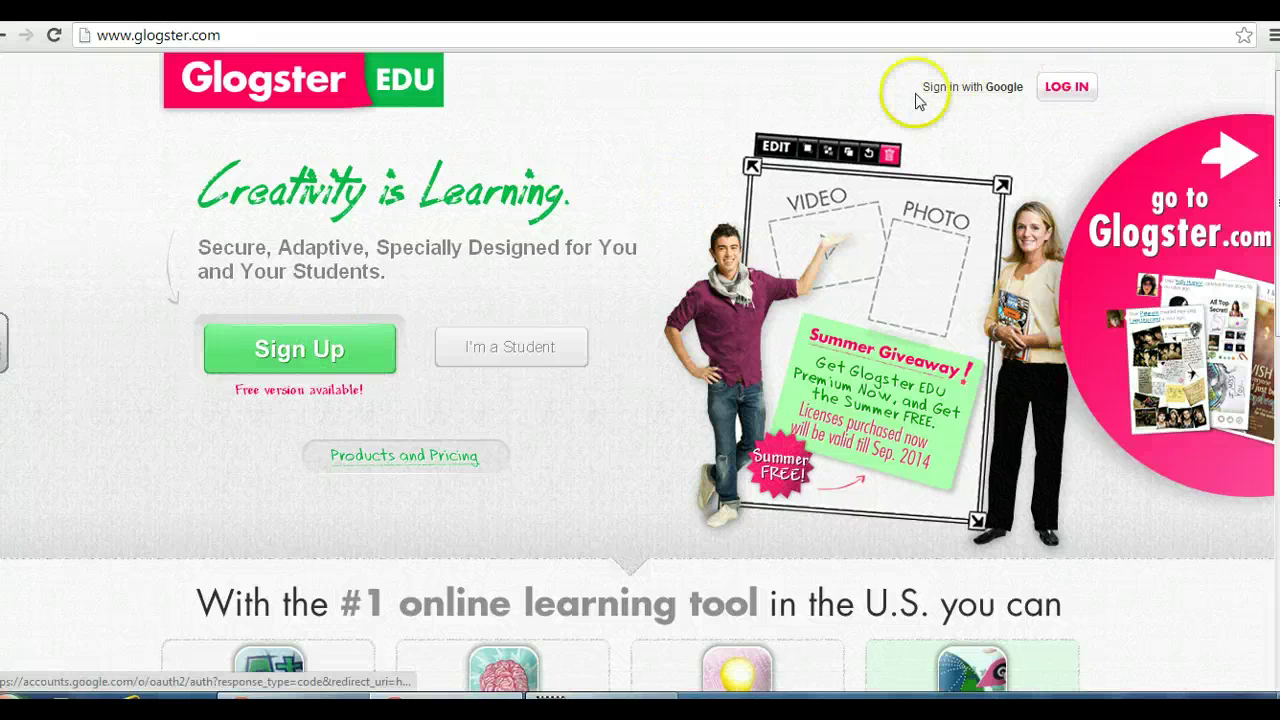
pyautogui.click(320, 345)
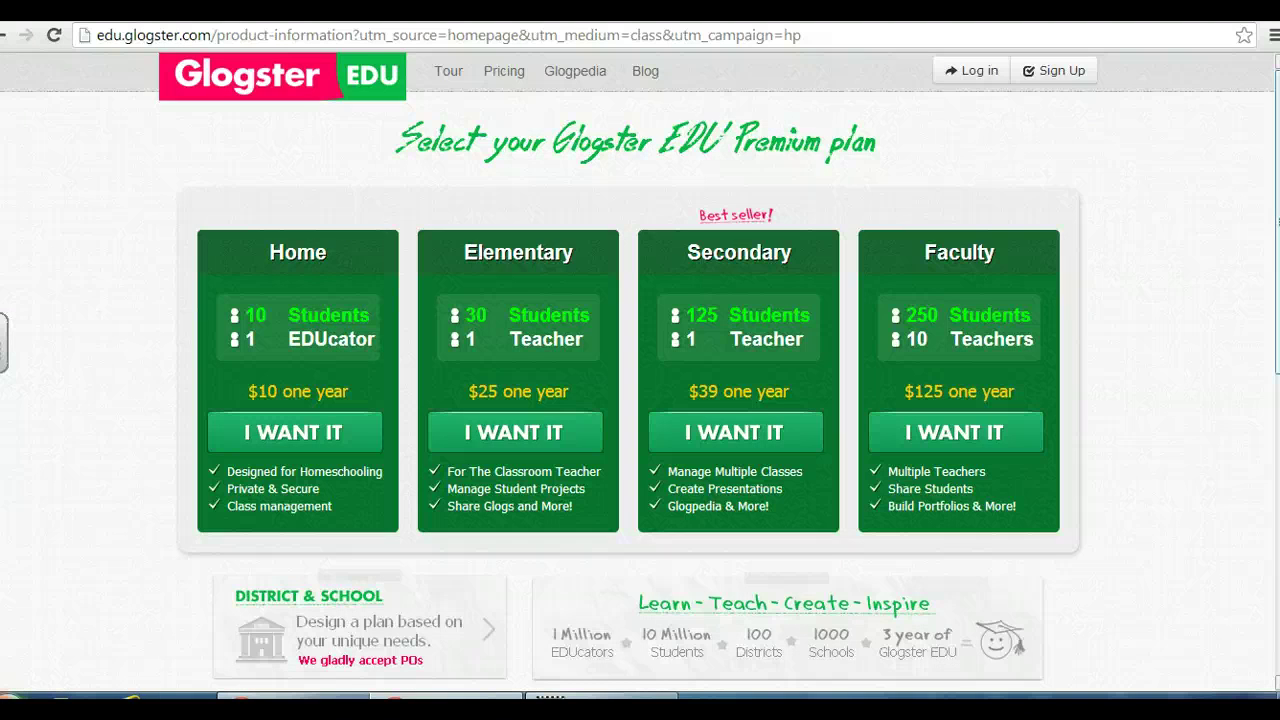
pyautogui.scroll(-3, 640, 400)
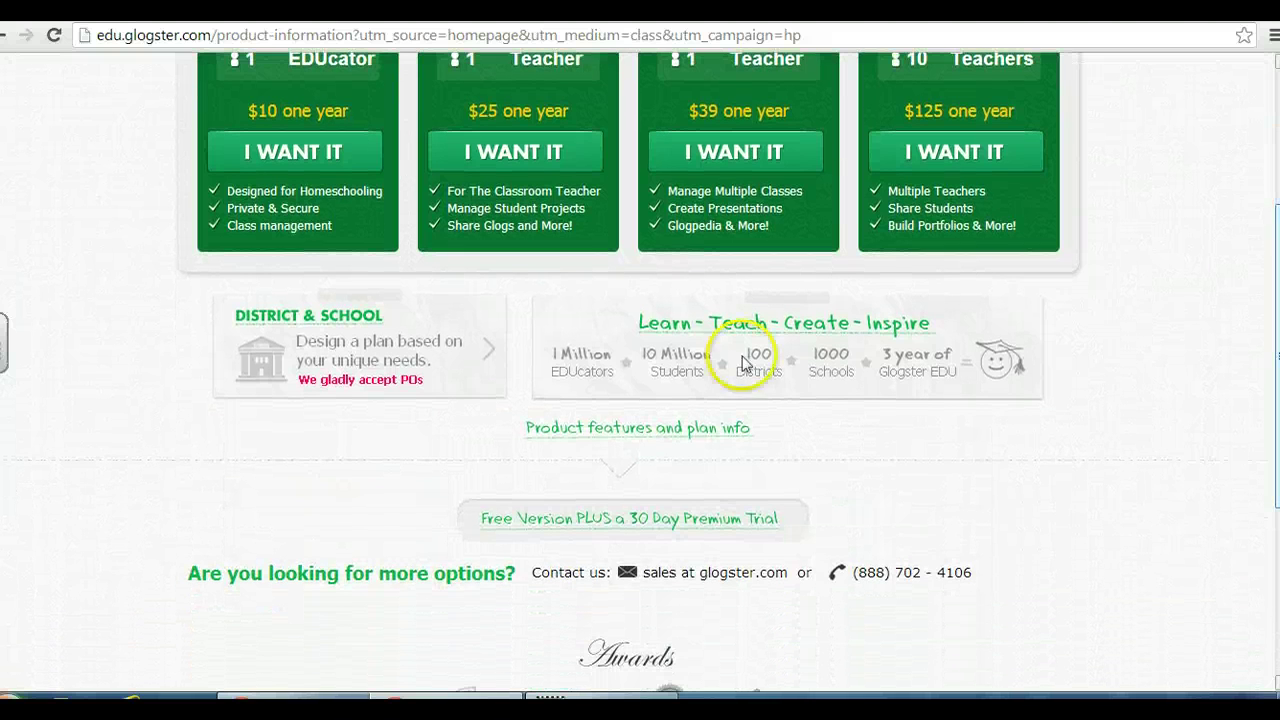
pyautogui.click(578, 497)
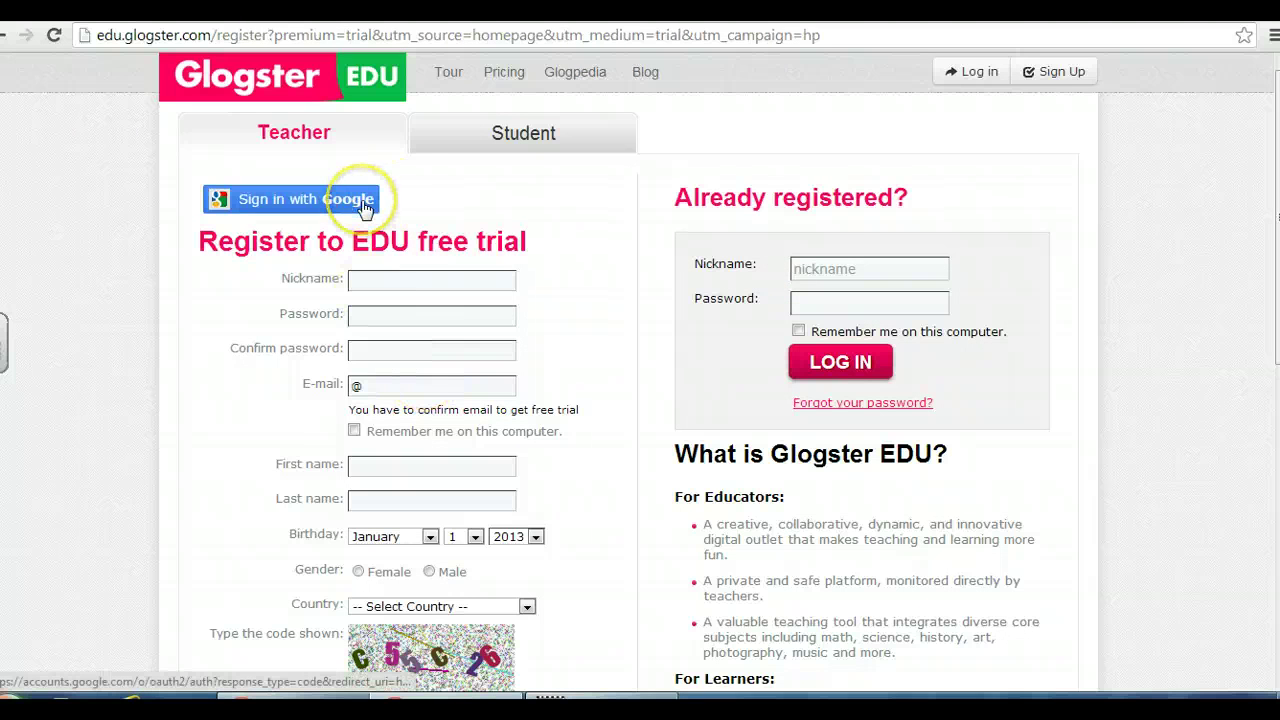
# Step: Sign in with Google and start a new glog to show the template choices
pyautogui.click(343, 206)
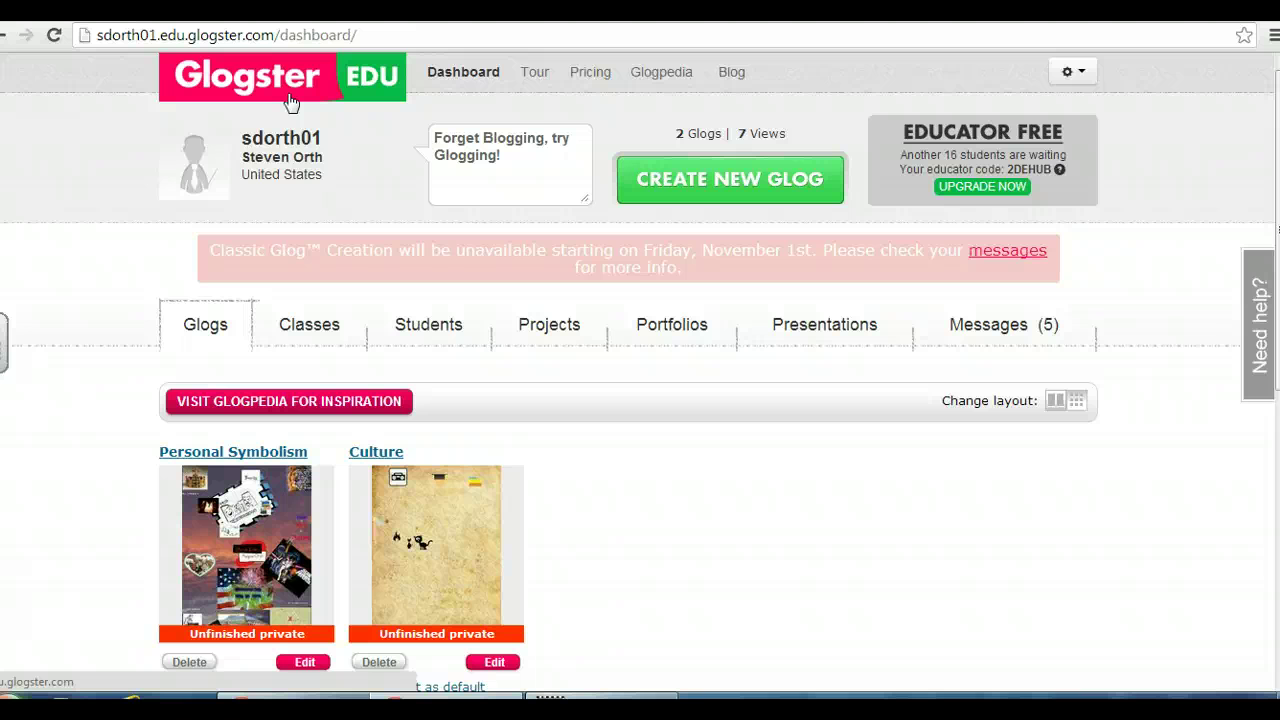
pyautogui.click(688, 188)
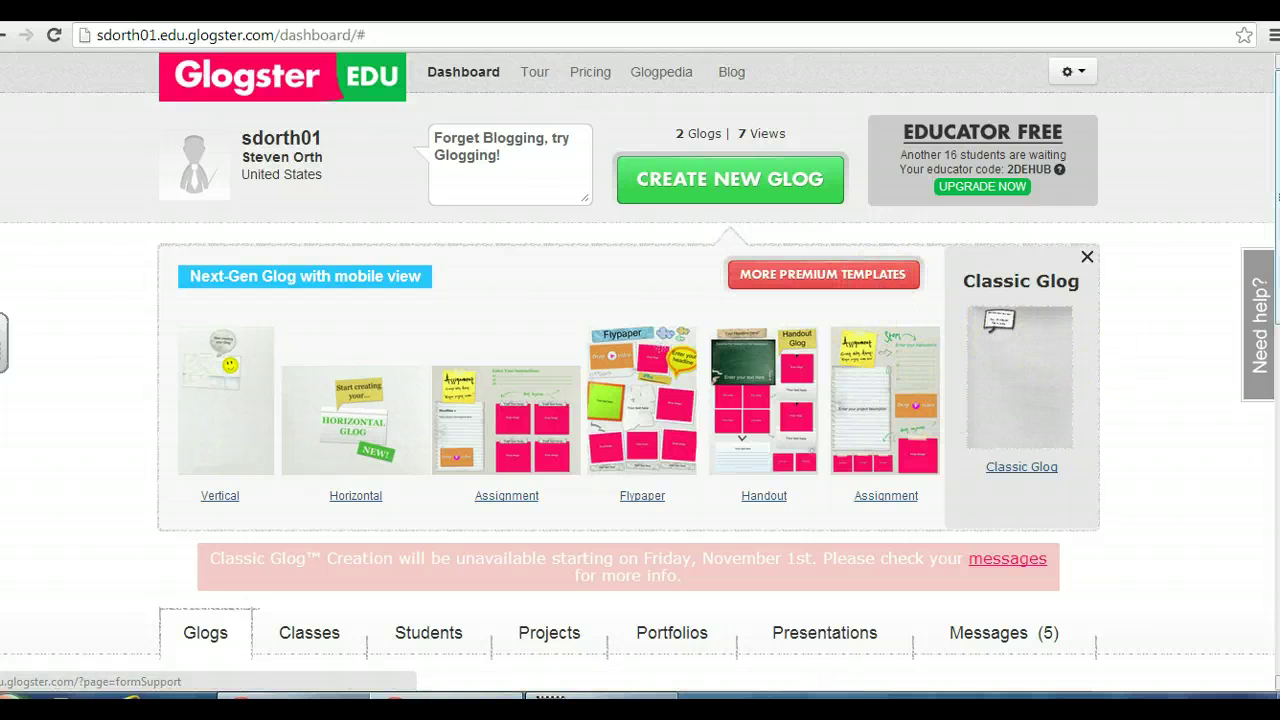
# Step: Pick the Vertical template to open a blank vertical glog in the editor
pyautogui.scroll(-1, 1050, 400)
pyautogui.scroll(1, 640, 360)
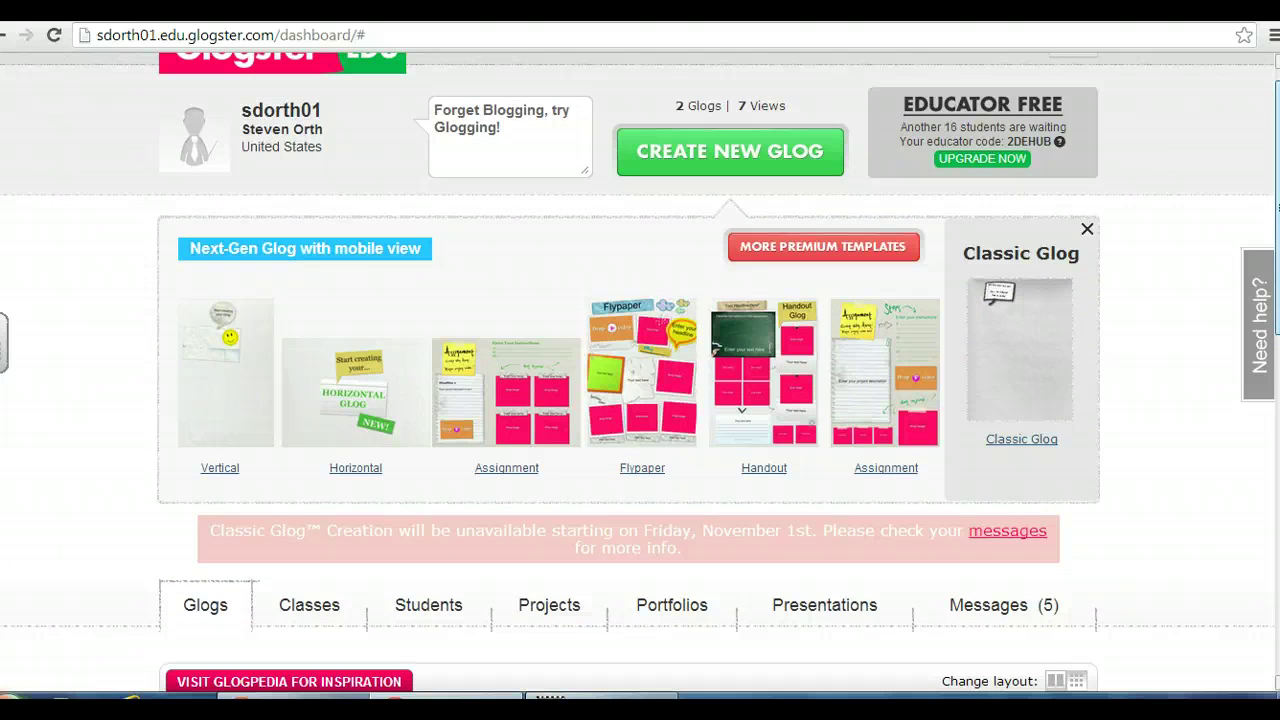
pyautogui.click(257, 410)
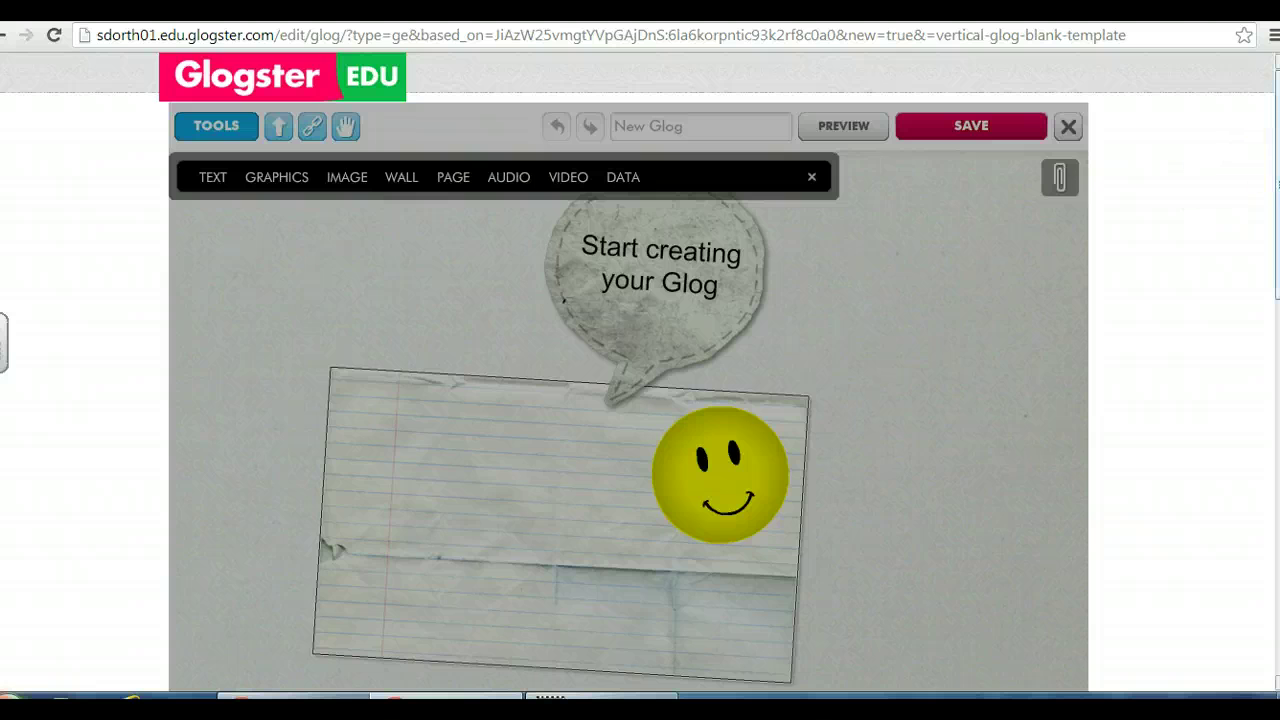
# Step: Allow Adobe Flash Player to store information locally for the site
pyautogui.scroll(-2, 640, 370)
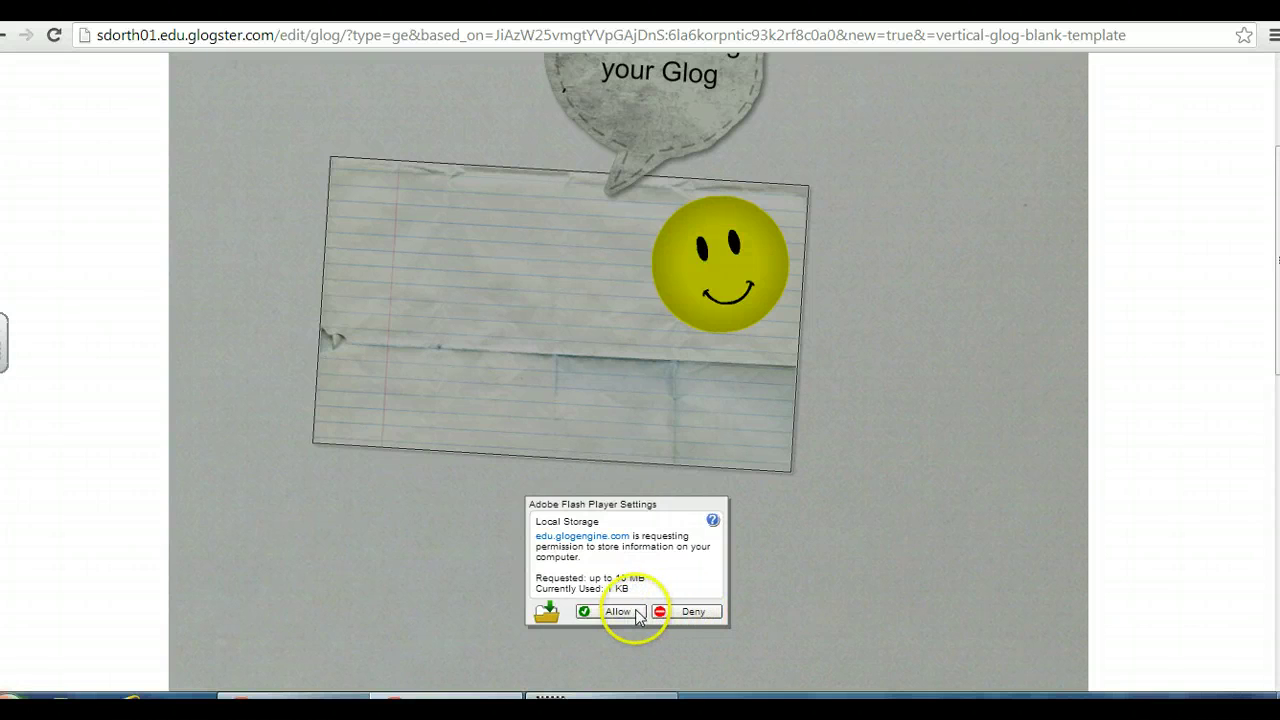
pyautogui.click(636, 612)
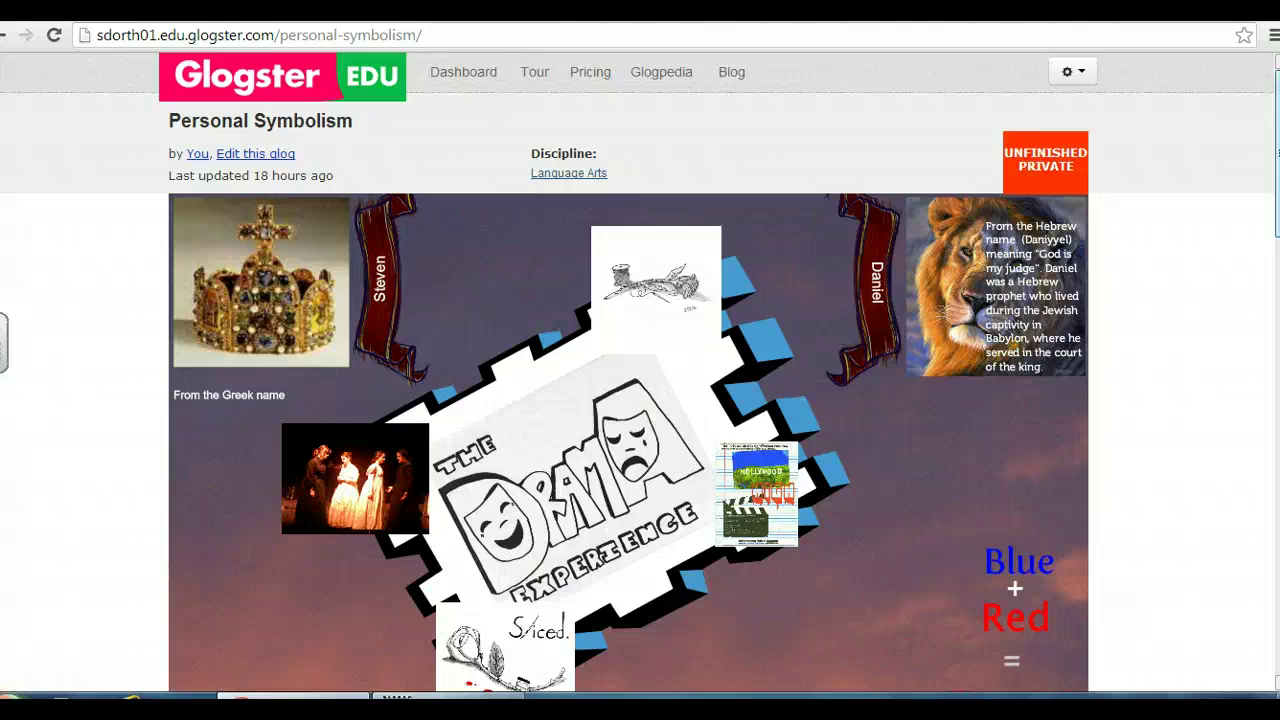
# Step: Scroll down the Personal Symbolism glog to the Royce banner
pyautogui.scroll(-3, 628, 372)
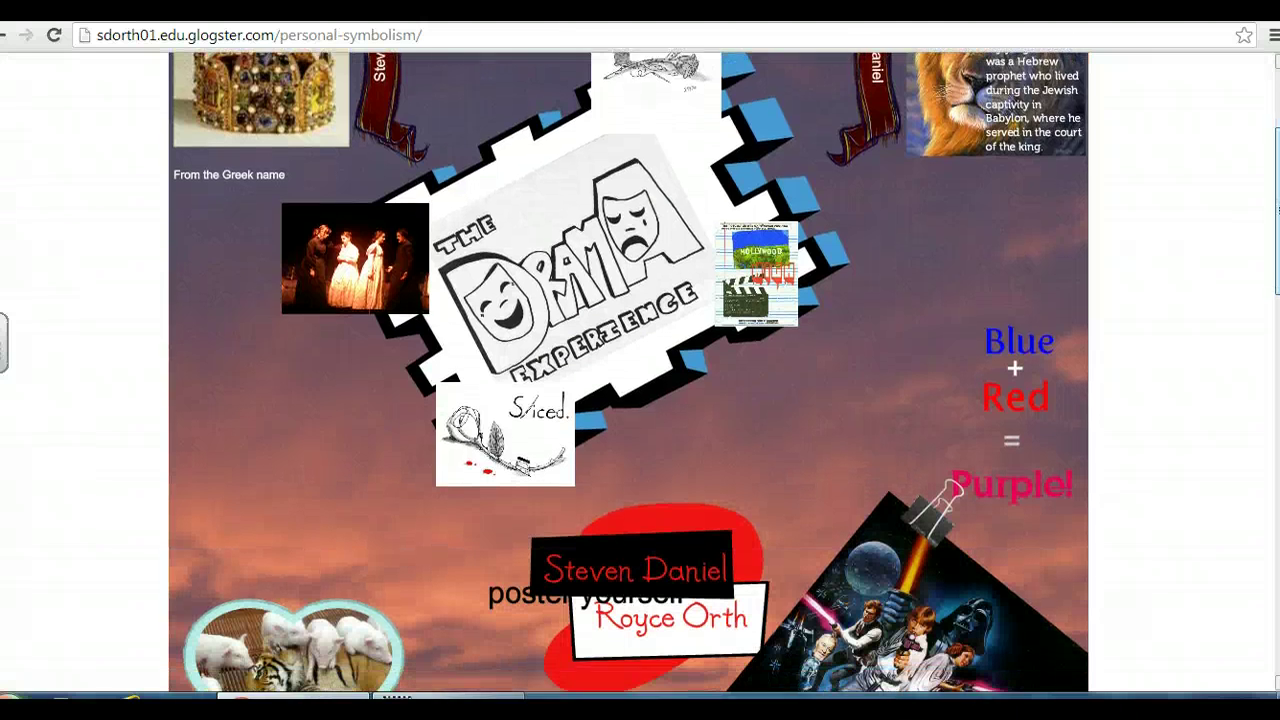
pyautogui.scroll(-3, 628, 372)
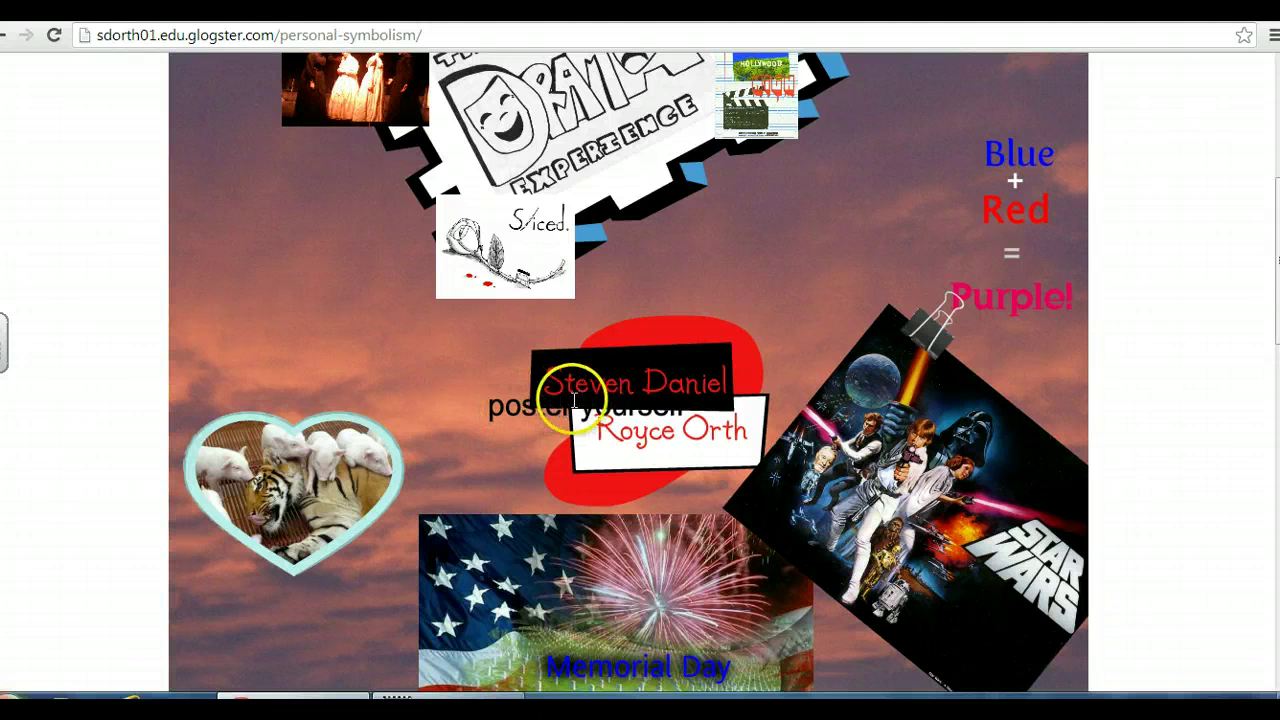
pyautogui.moveTo(1277, 240)
pyautogui.mouseDown()
pyautogui.moveTo(1277, 205)
pyautogui.moveTo(1273, 347)
pyautogui.moveTo(1276, 131)
pyautogui.mouseUp()
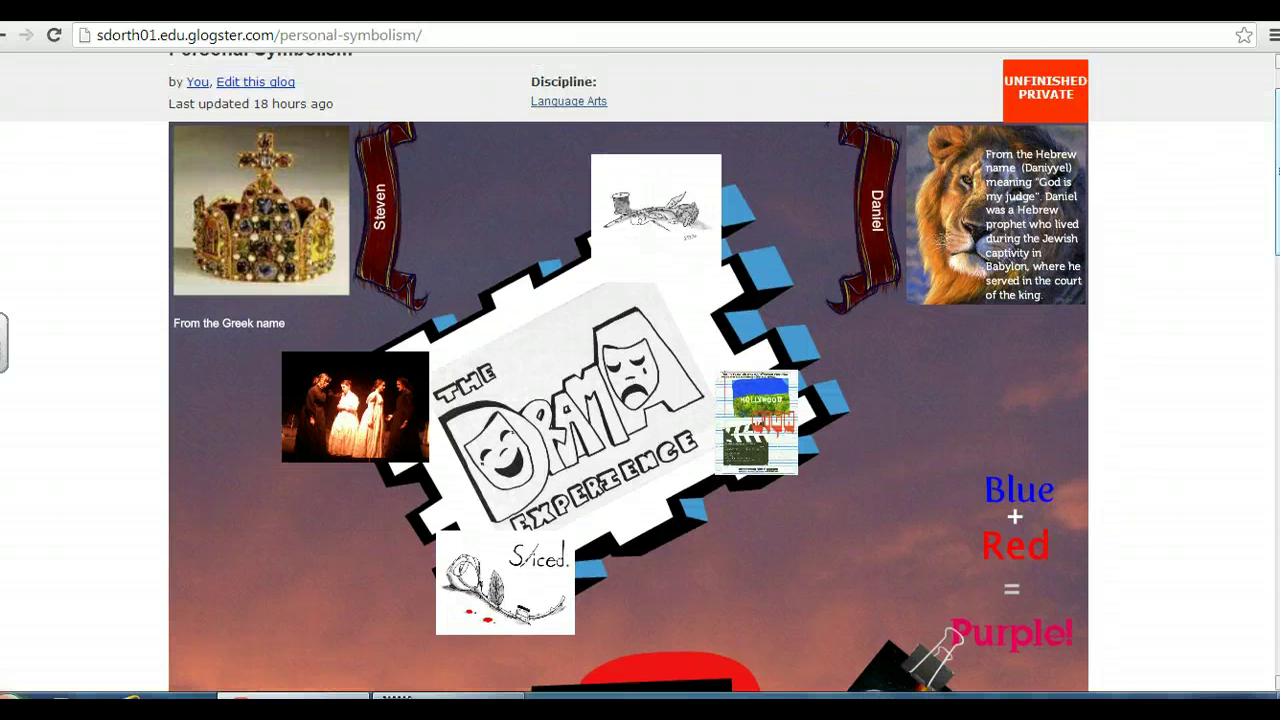
pyautogui.moveTo(1276, 171); pyautogui.dragTo(1277, 242)
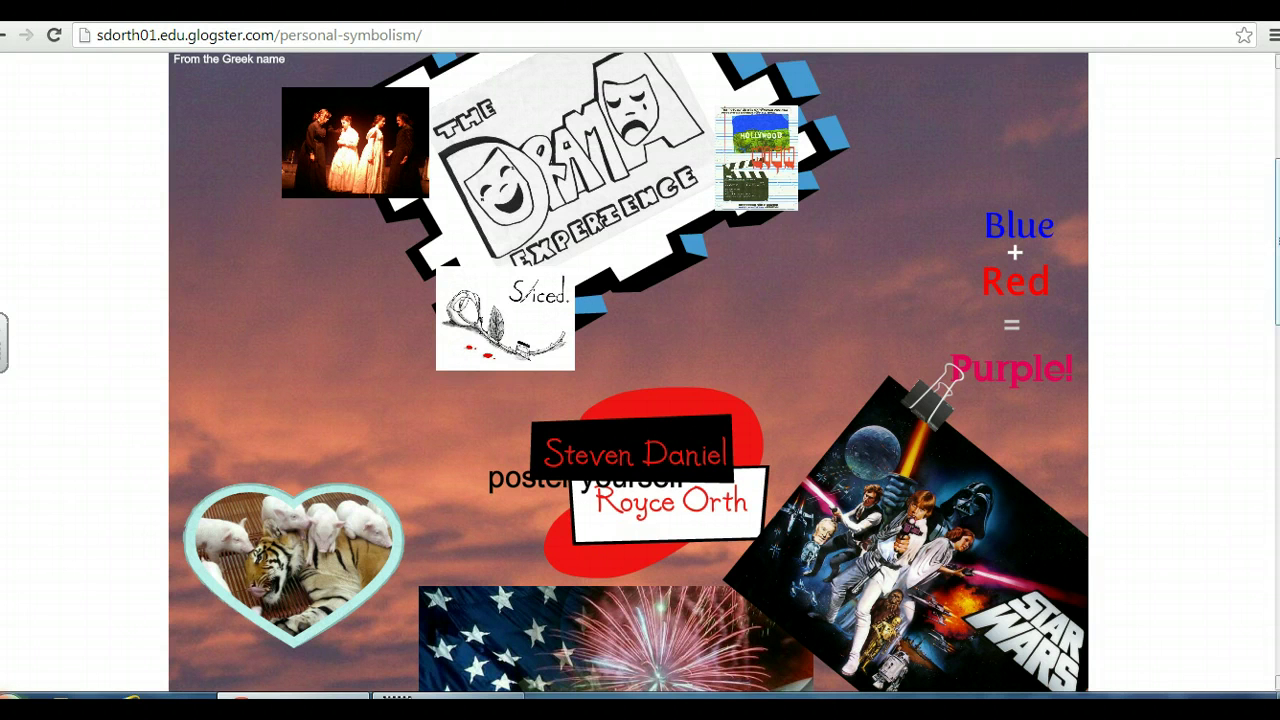
pyautogui.scroll(3, 640, 375)
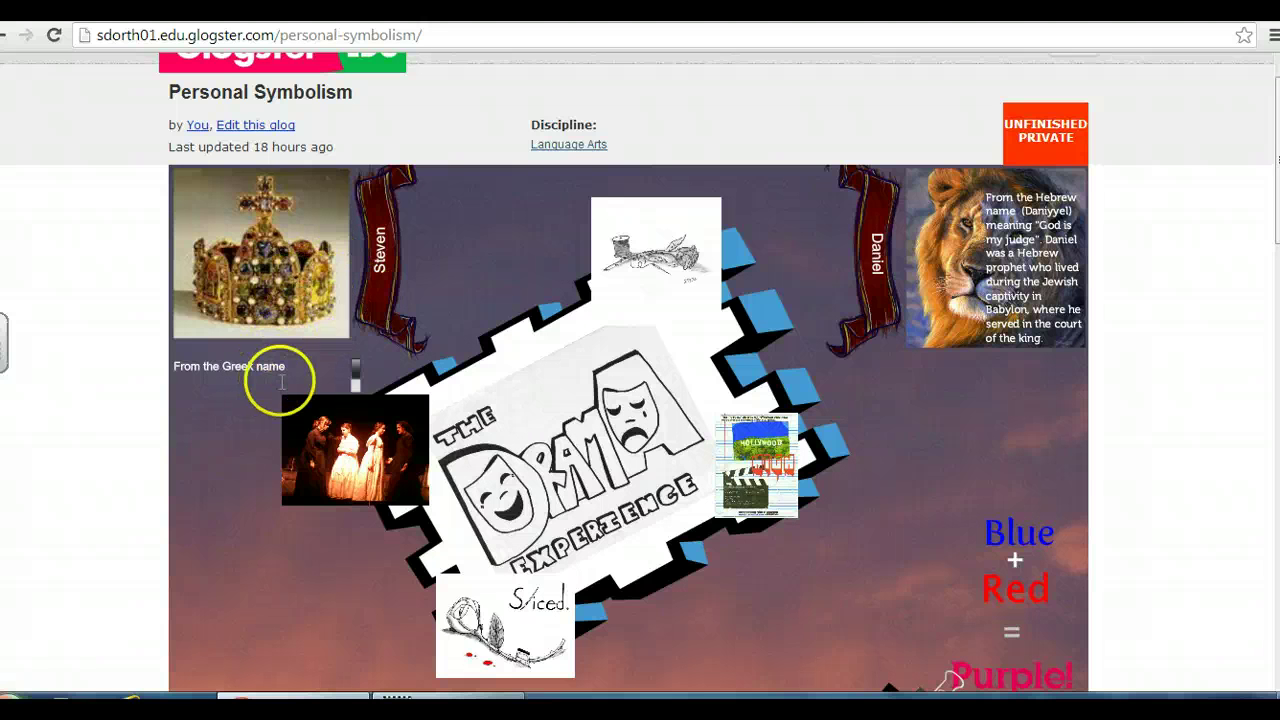
# Step: Scroll through the text box under the Royce banner to read the name's meaning
pyautogui.click(357, 372)
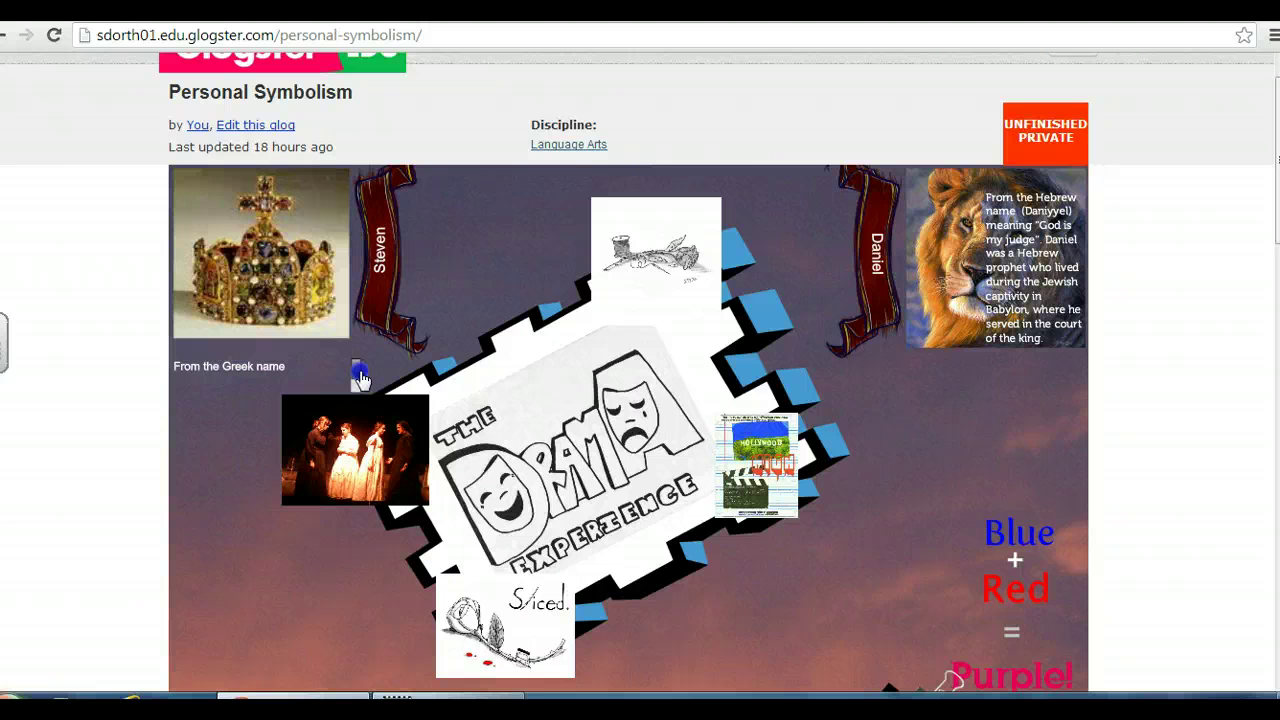
pyautogui.scroll(-1, 360, 380)
pyautogui.moveTo(360, 382); pyautogui.dragTo(362, 392)
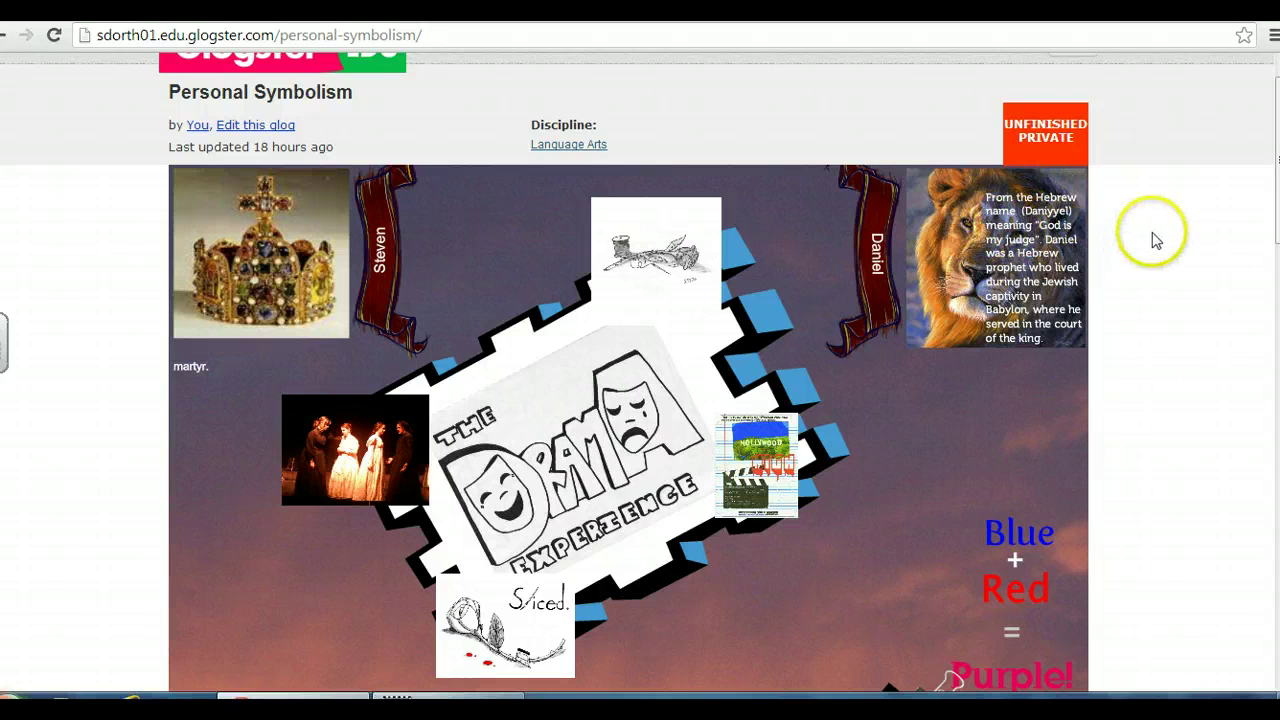
pyautogui.scroll(-5, 1155, 240)
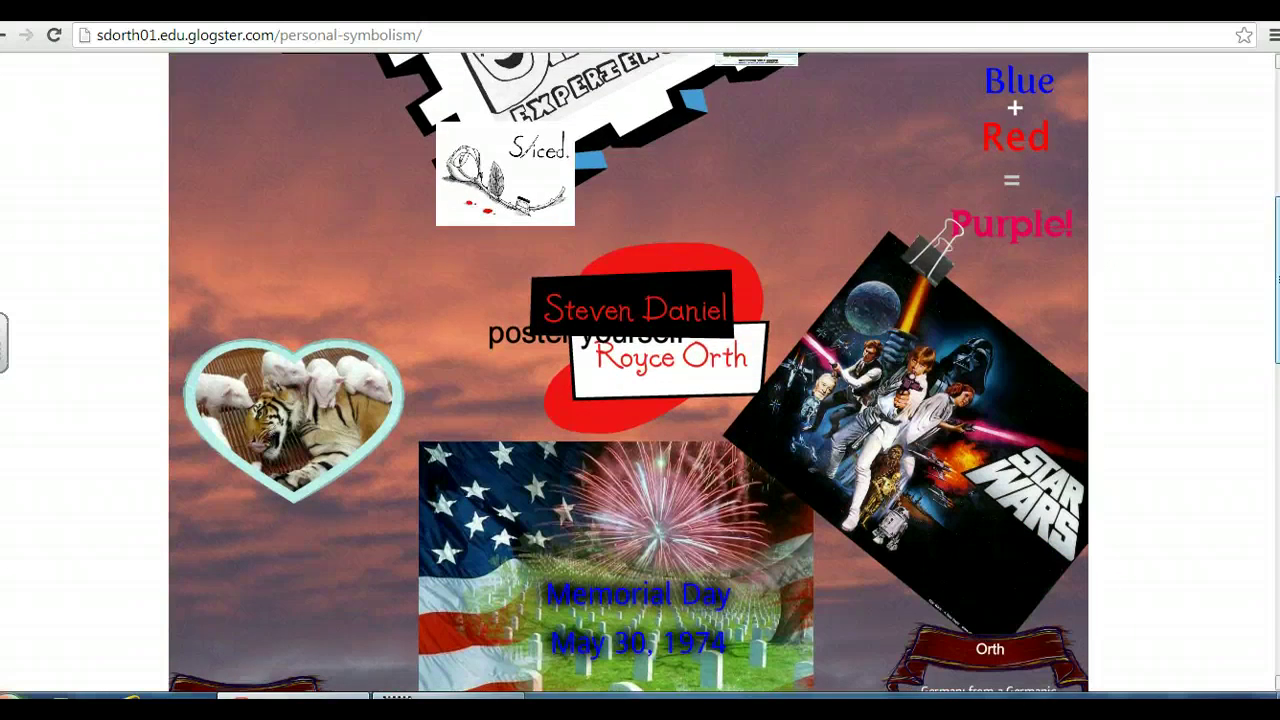
pyautogui.scroll(-3, 1155, 300)
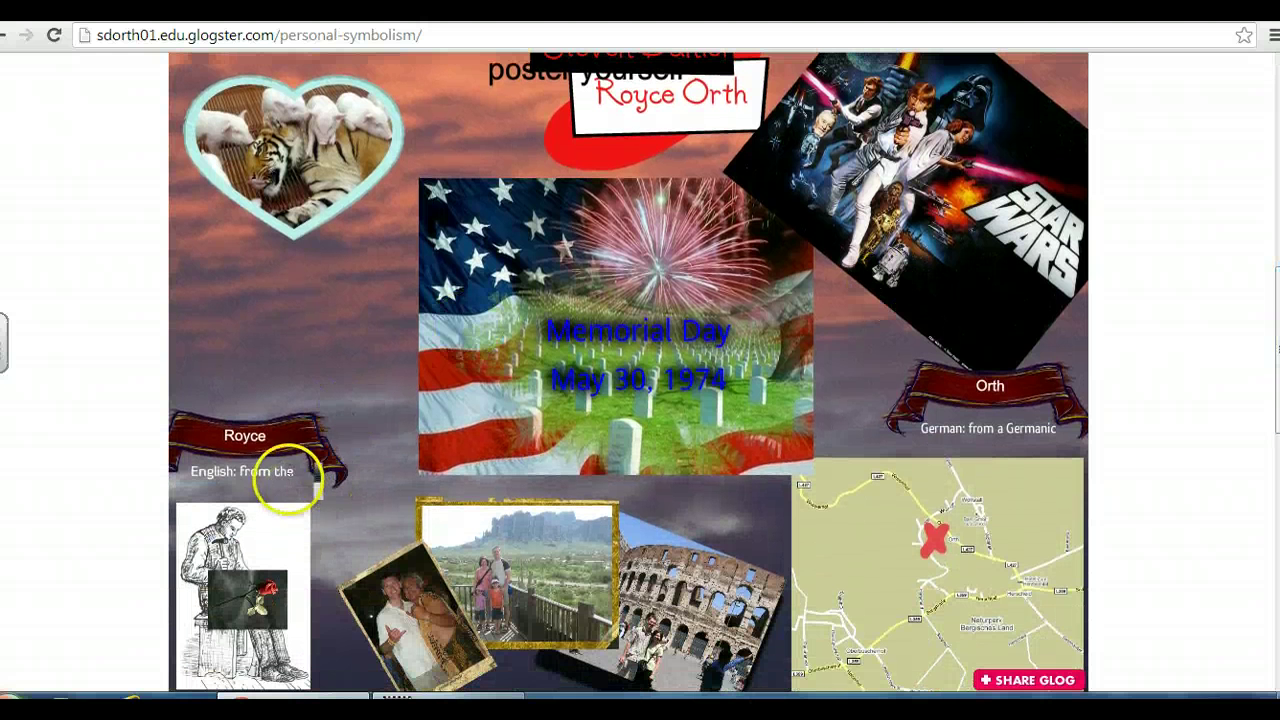
pyautogui.scroll(-3, 318, 485)
pyautogui.scroll(-2, 318, 487)
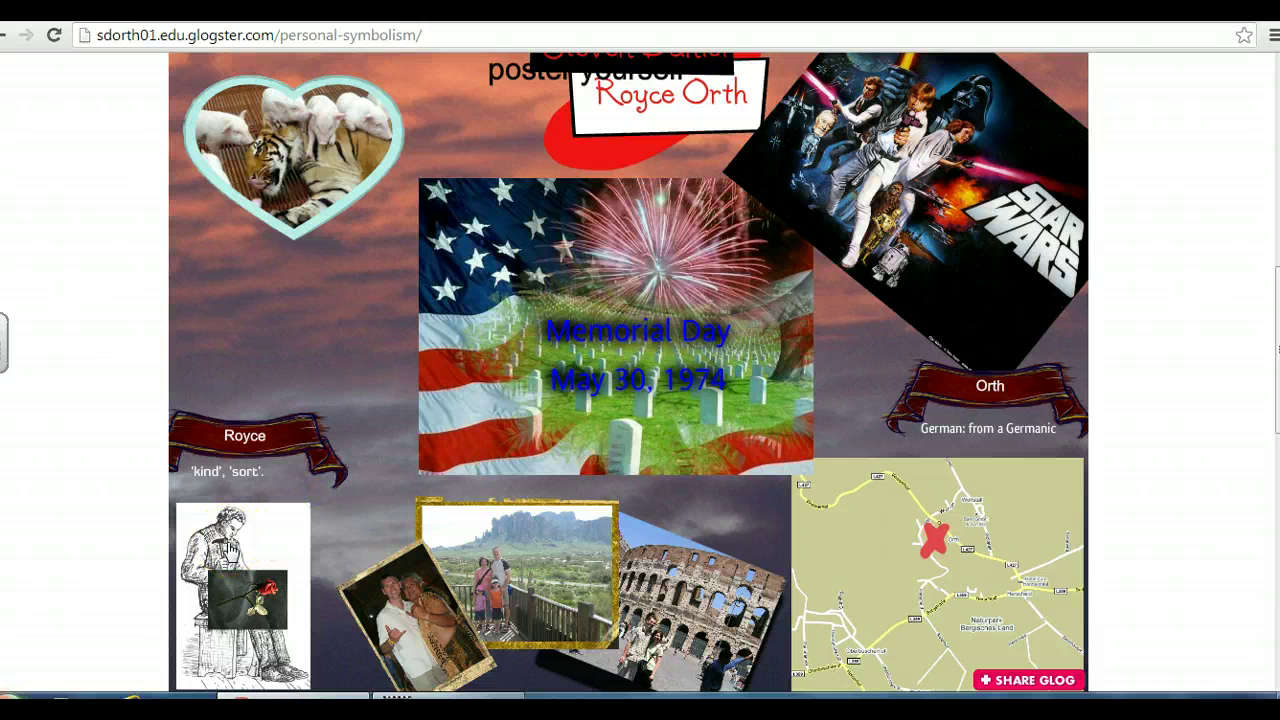
# Step: Click the drawing beside the text and scroll the page down slightly
pyautogui.click(247, 460)
pyautogui.click(220, 530)
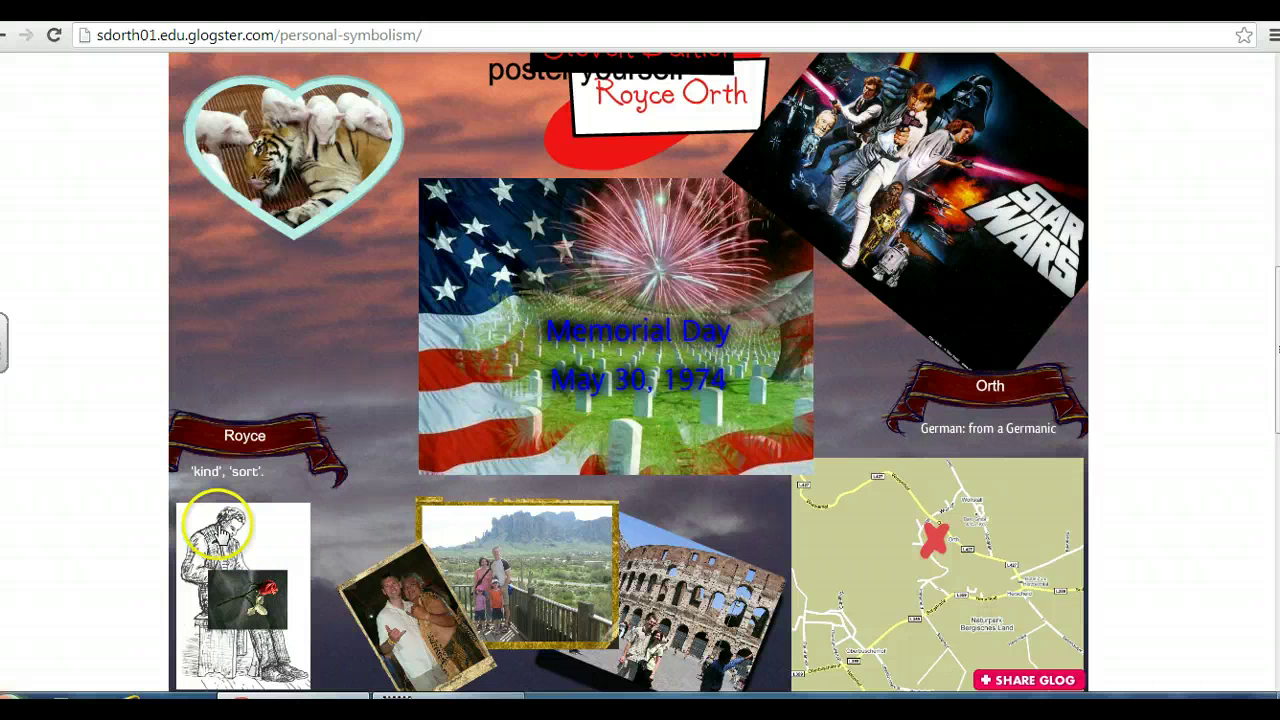
pyautogui.click(218, 546)
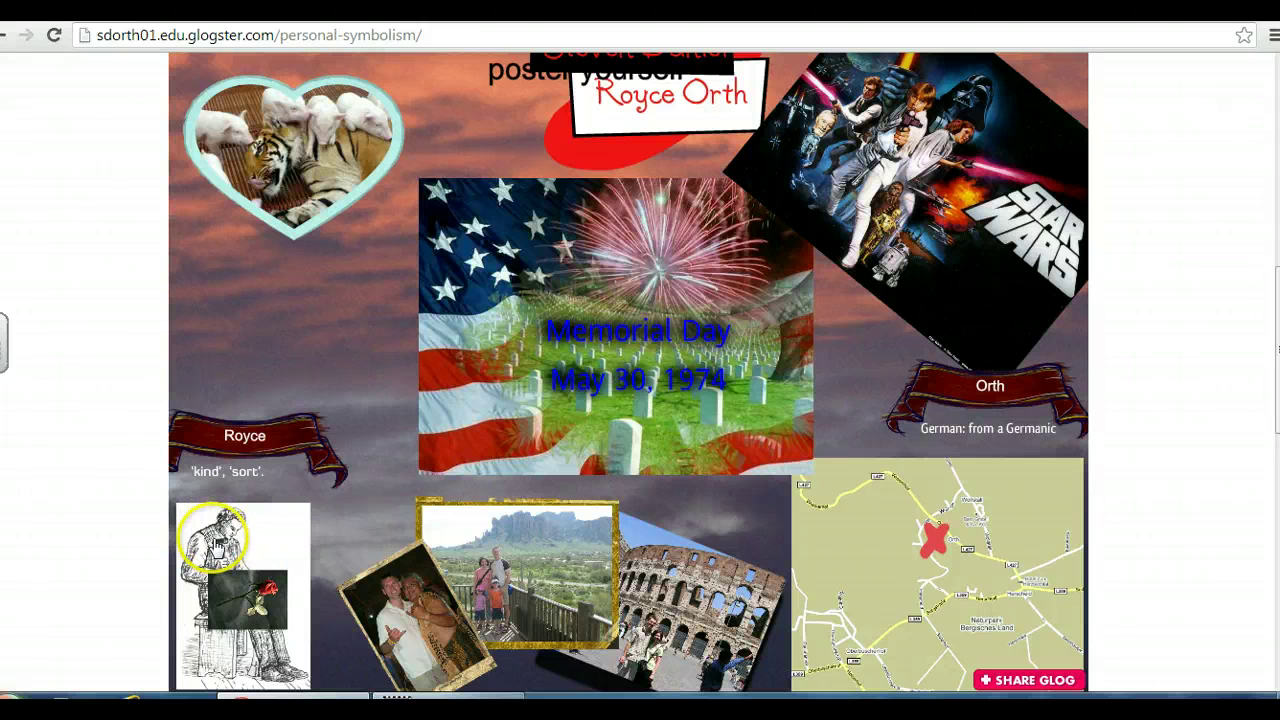
pyautogui.click(250, 600)
pyautogui.scroll(-2, 1090, 390)
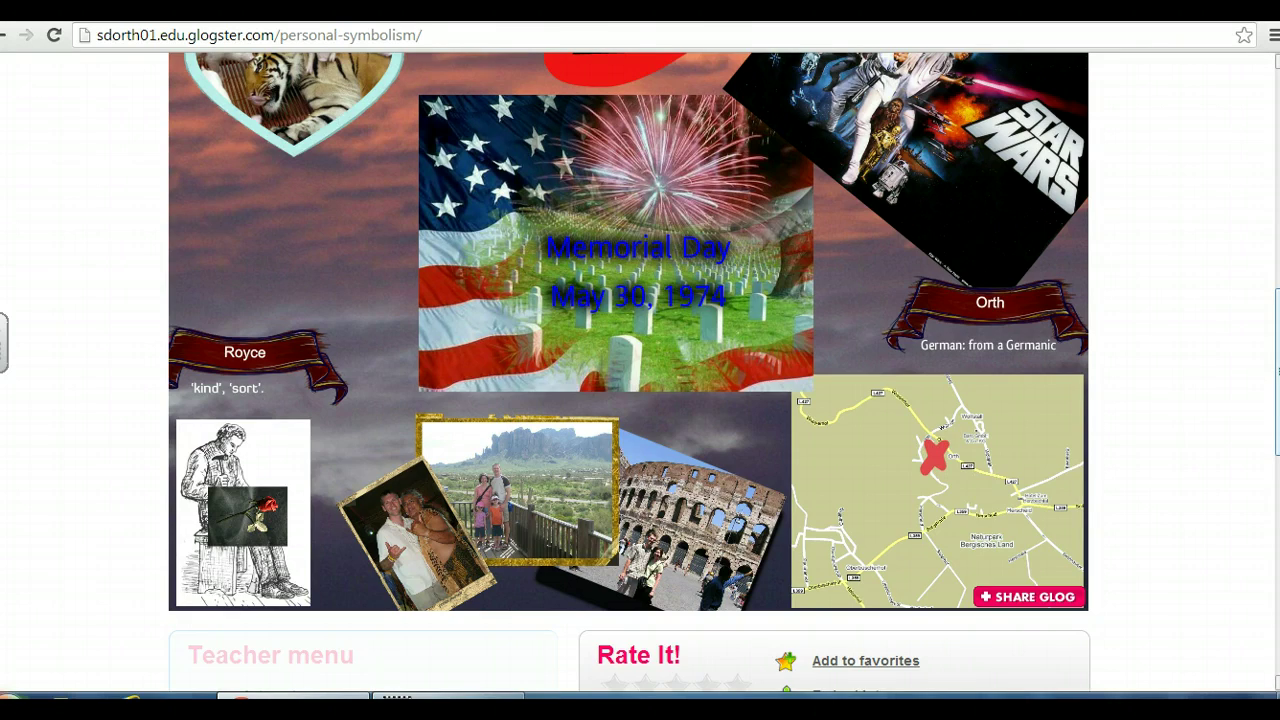
# Step: Enlarge the pig and tiger heart image, then the Star Wars poster at full size
pyautogui.scroll(6, 628, 373)
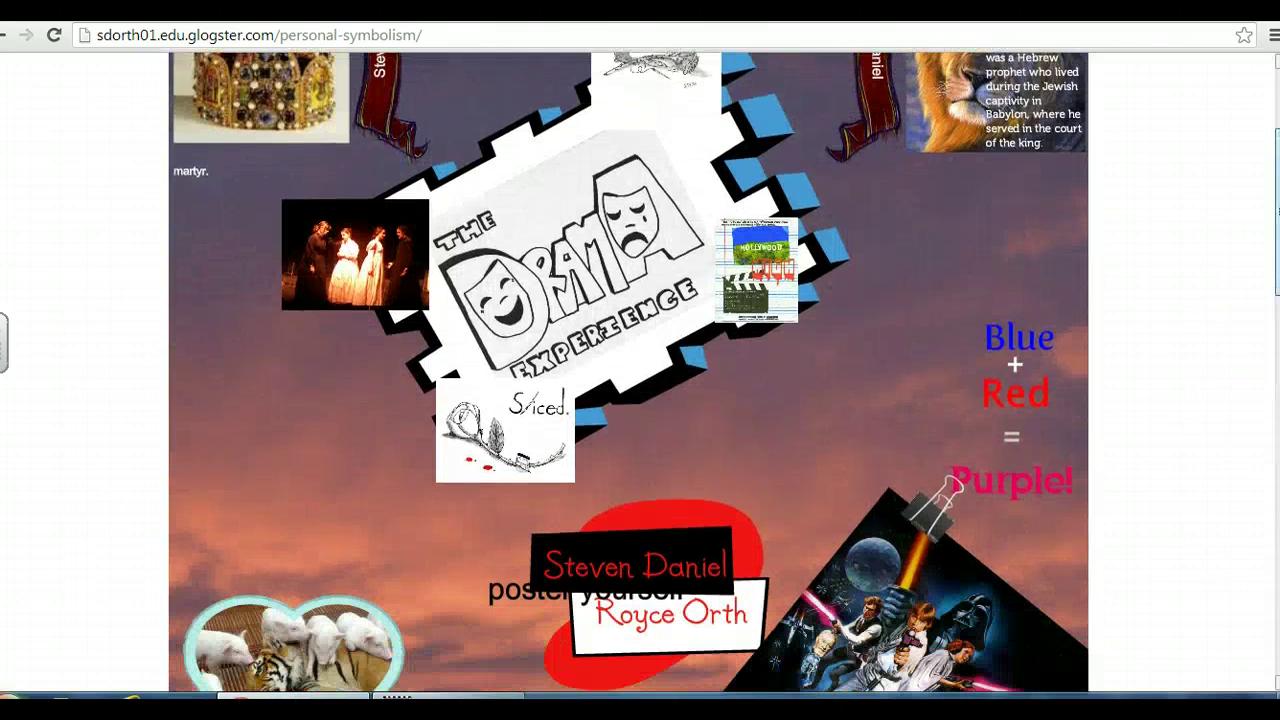
pyautogui.scroll(-4, 628, 373)
pyautogui.click(288, 257)
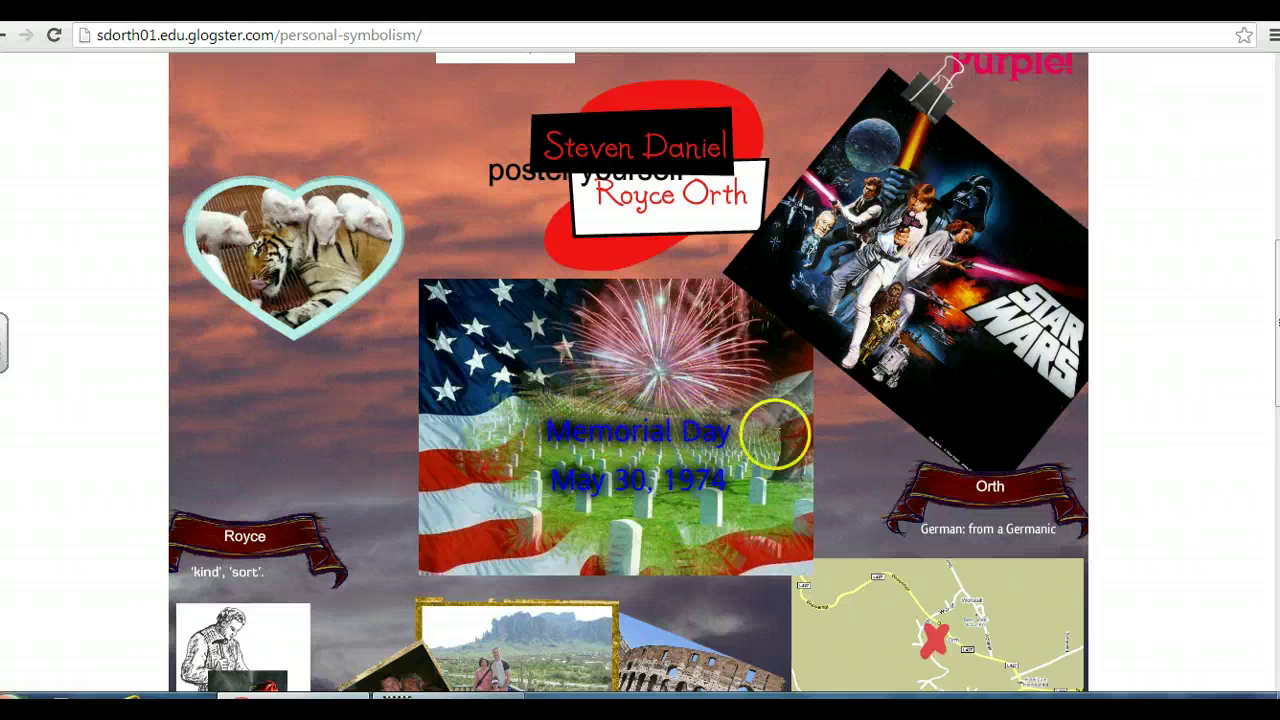
pyautogui.moveTo(1277, 322); pyautogui.dragTo(1278, 332)
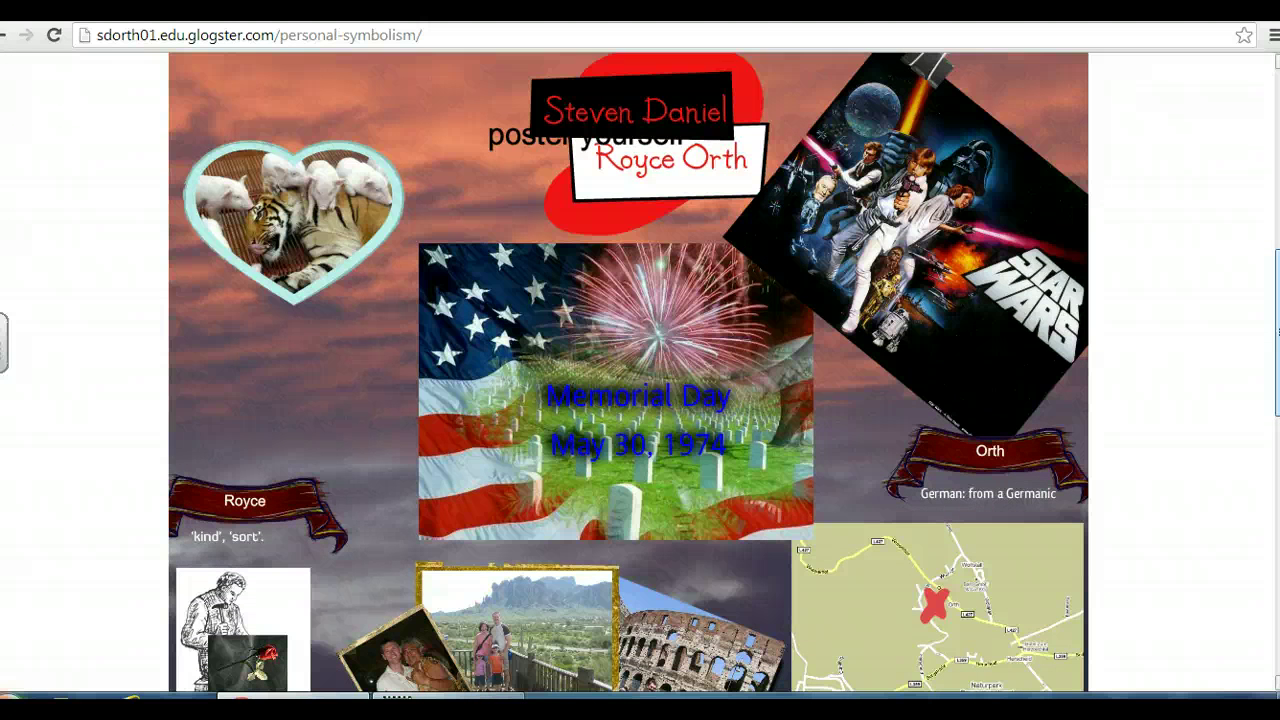
pyautogui.click(1084, 214)
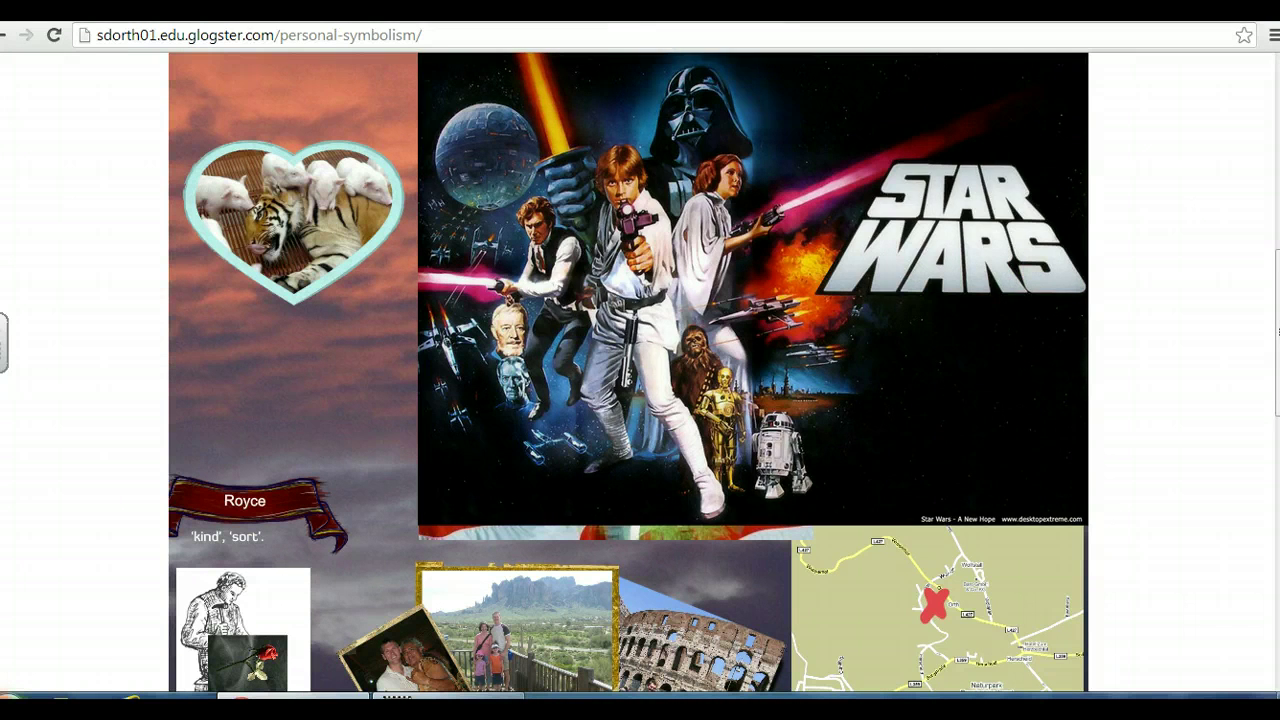
# Step: Close the Star Wars view and enlarge the two-friends photo, then close it
pyautogui.press('Escape')
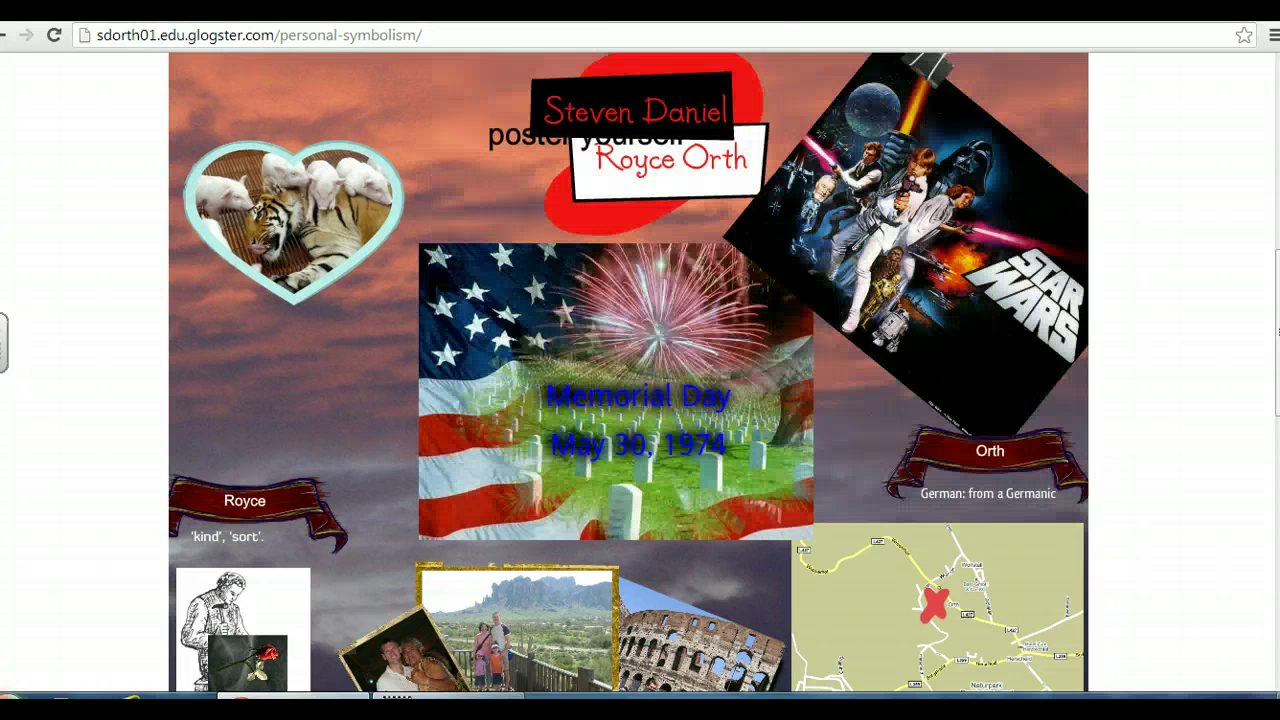
pyautogui.scroll(-3, 628, 374)
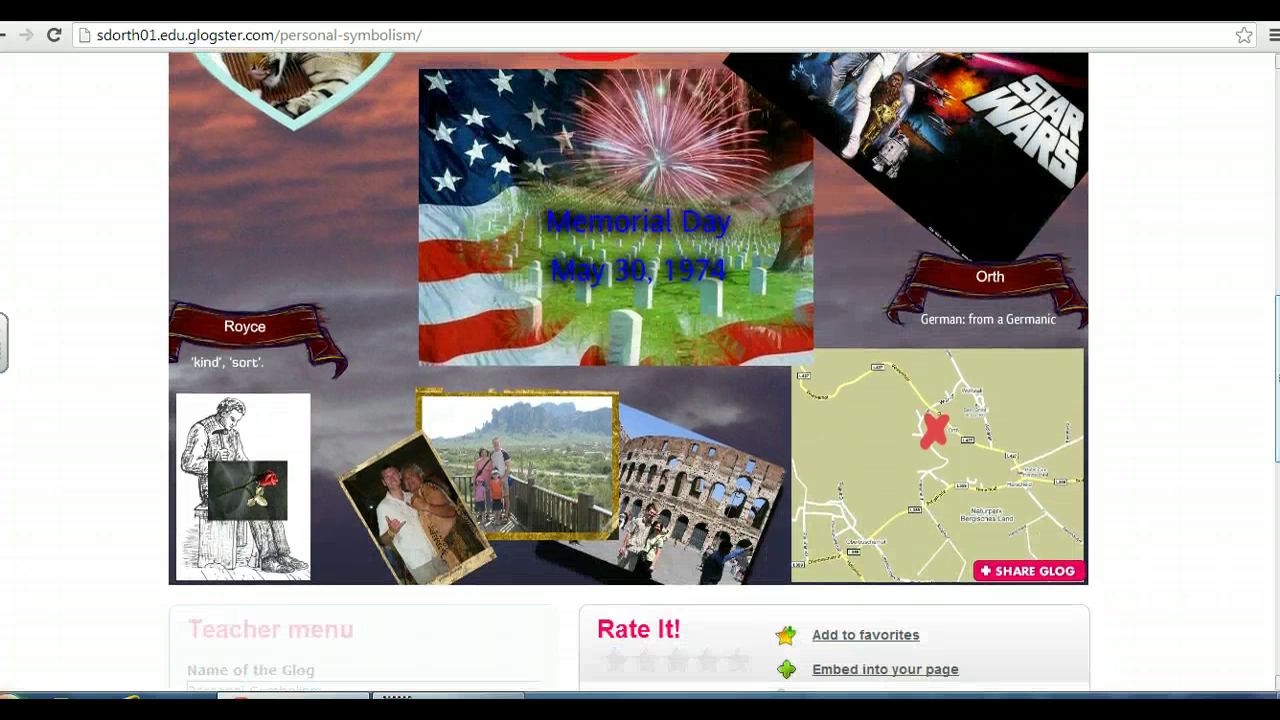
pyautogui.click(416, 507)
pyautogui.press('Escape')
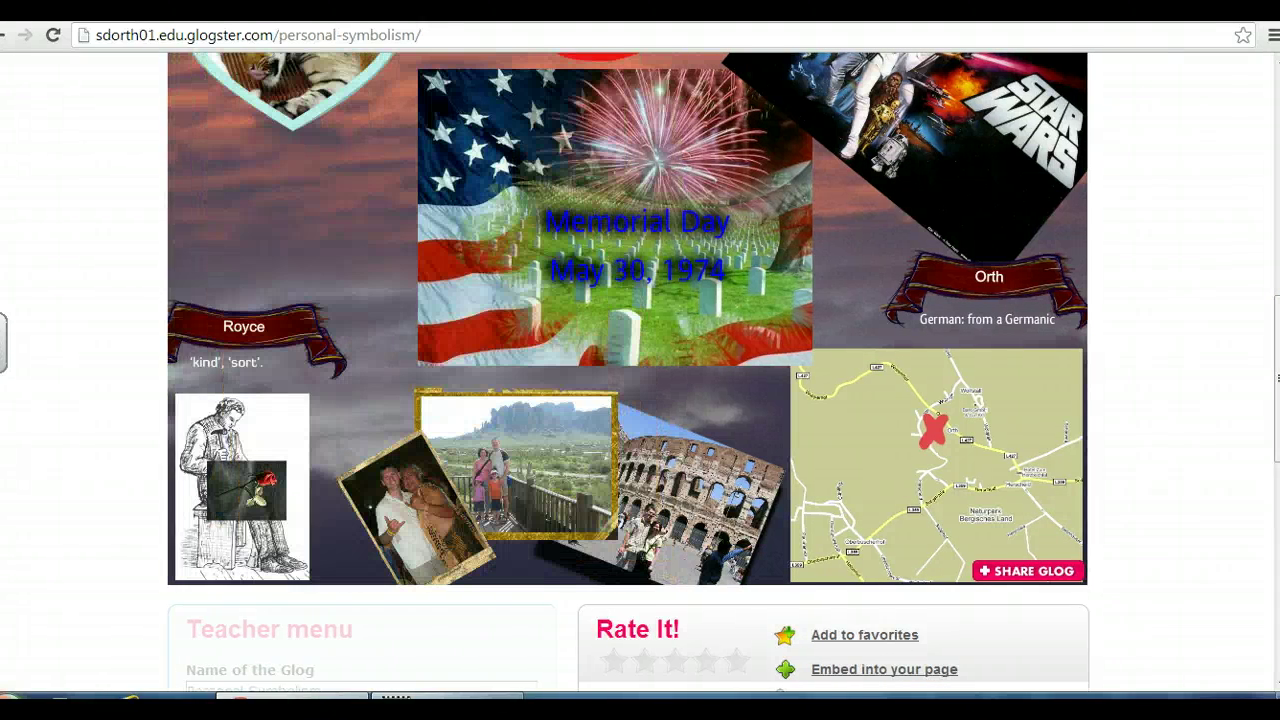
pyautogui.moveTo(1274, 428); pyautogui.dragTo(1276, 404)
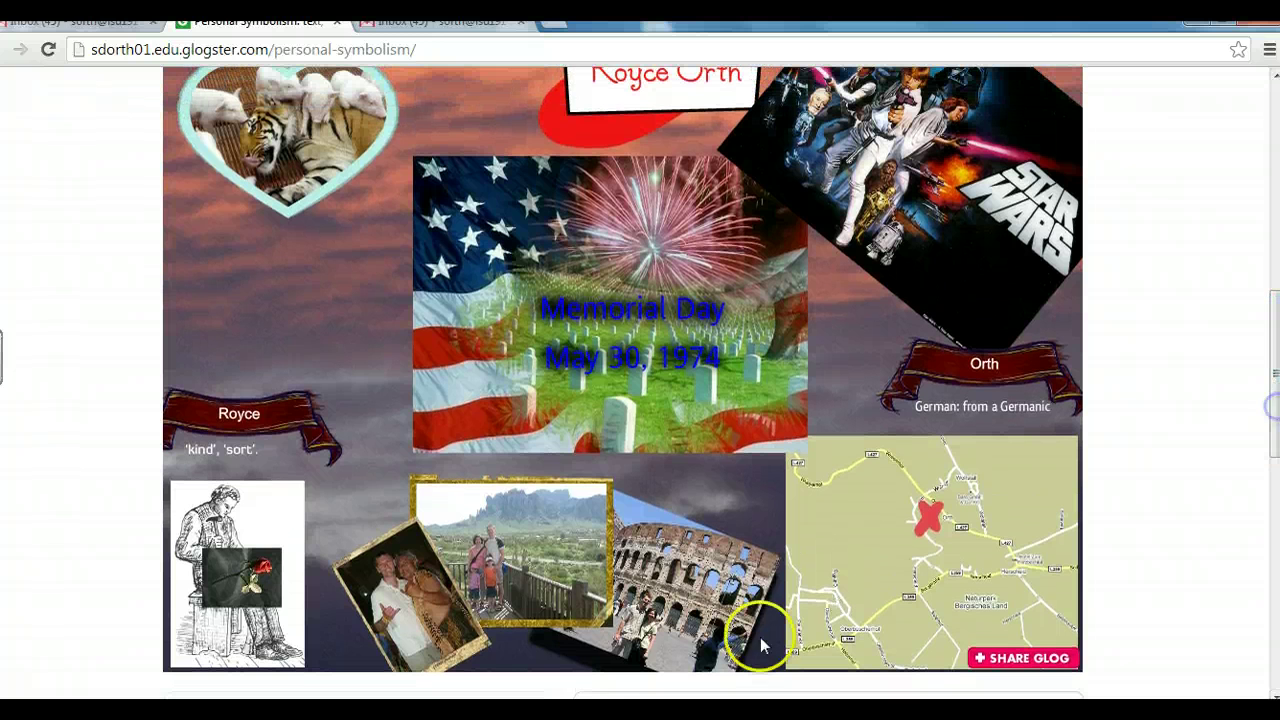
pyautogui.click(424, 598)
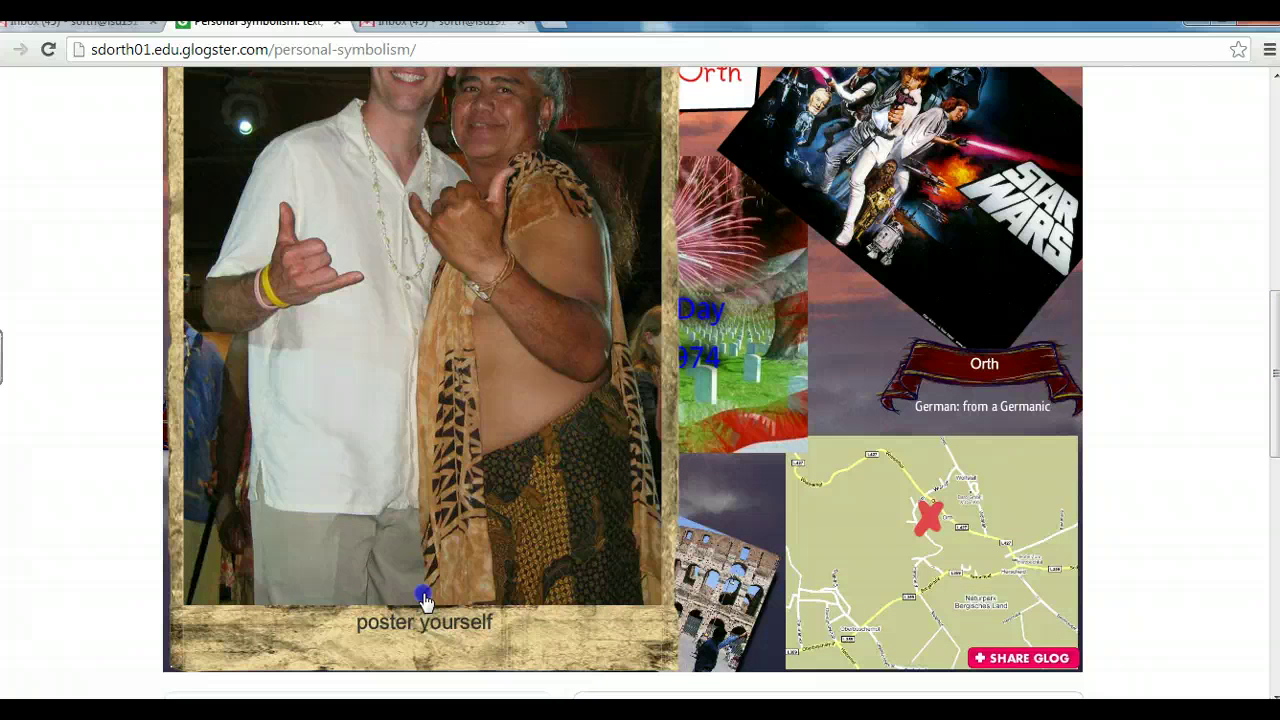
pyautogui.click(424, 598)
# Step: View the family lookout photo and the Colosseum photo enlarged, closing each
pyautogui.click(564, 558)
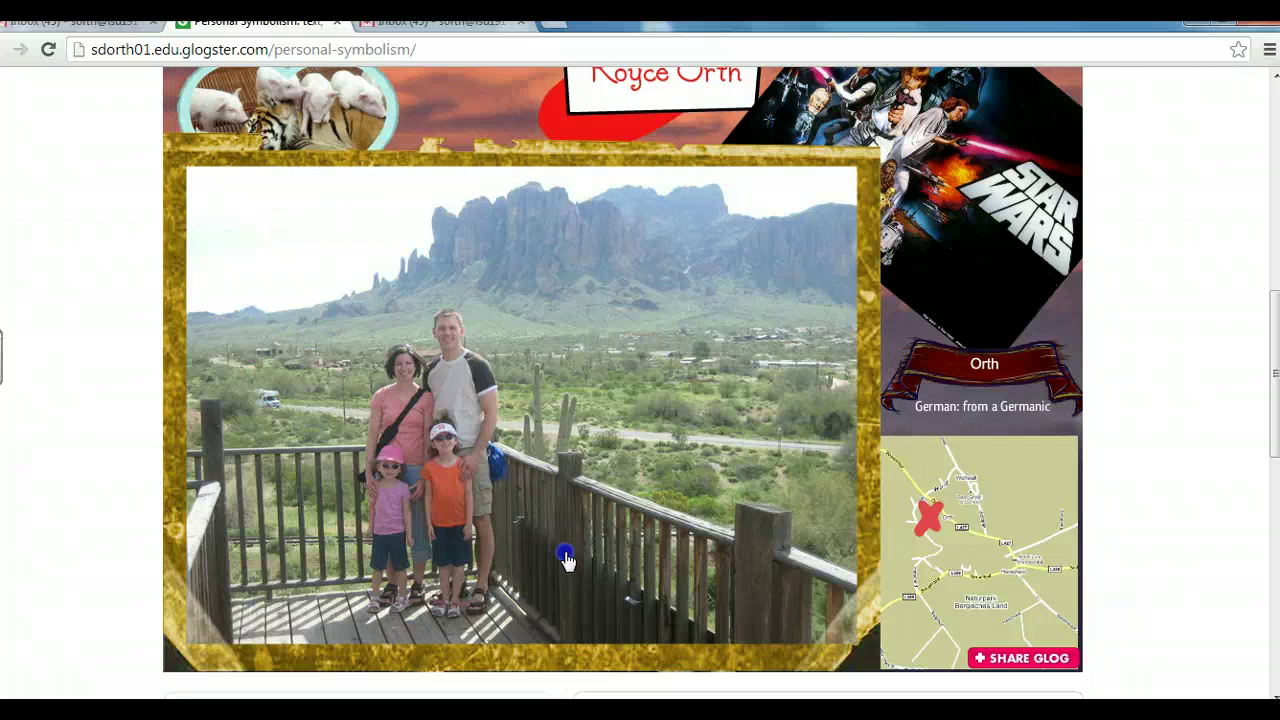
pyautogui.click(688, 576)
pyautogui.click(708, 585)
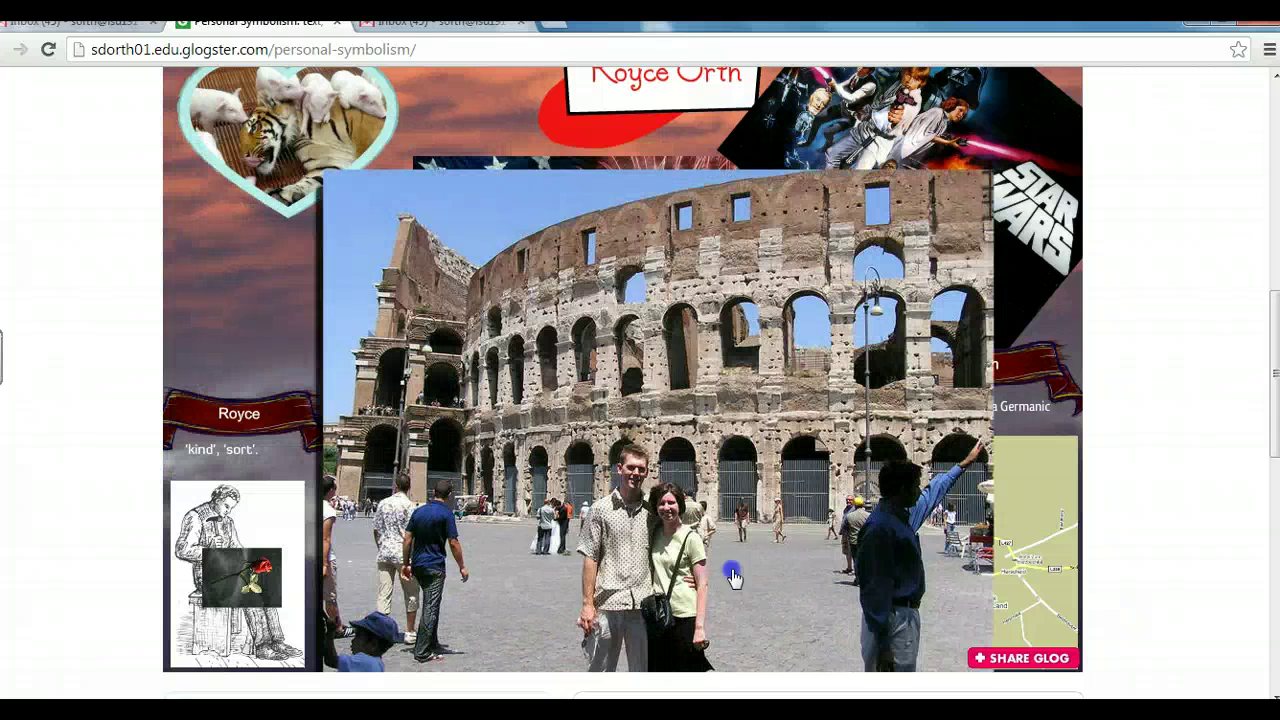
pyautogui.press('Escape')
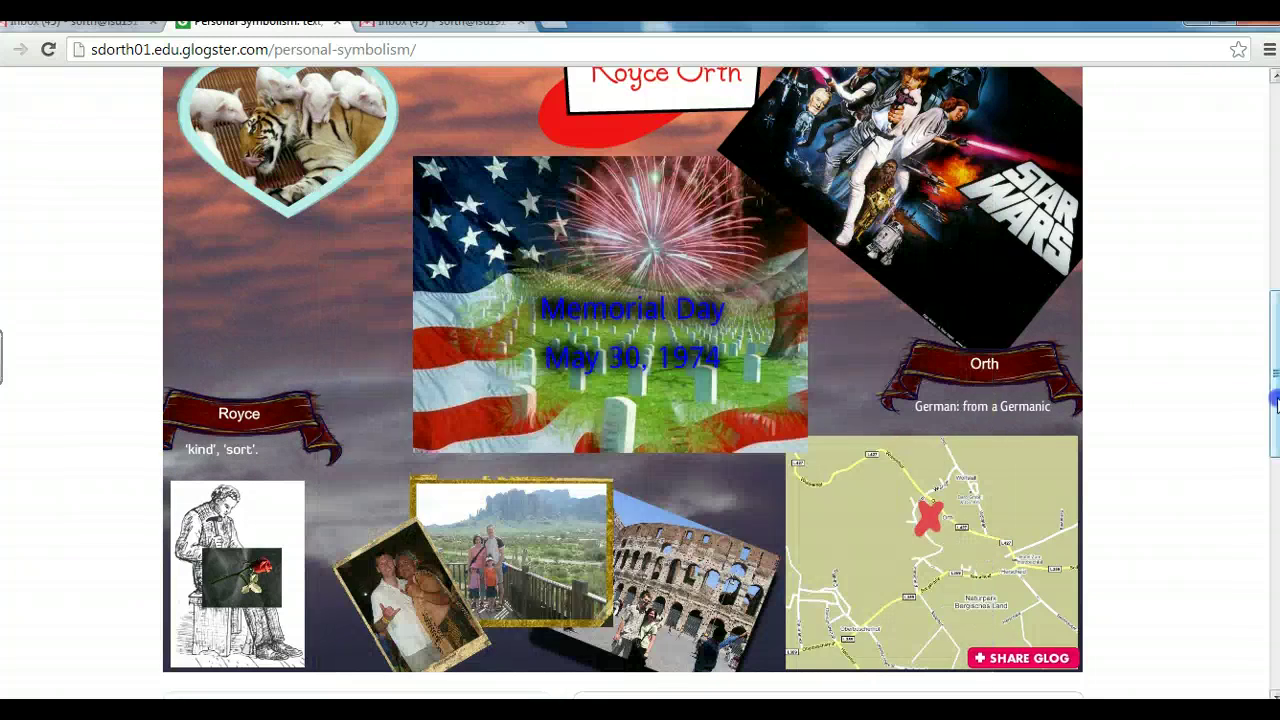
# Step: Scroll to the top and zoom the Drama Experience image and Sliced drawing in and out
pyautogui.scroll(5, 622, 383)
pyautogui.scroll(1, 1260, 240)
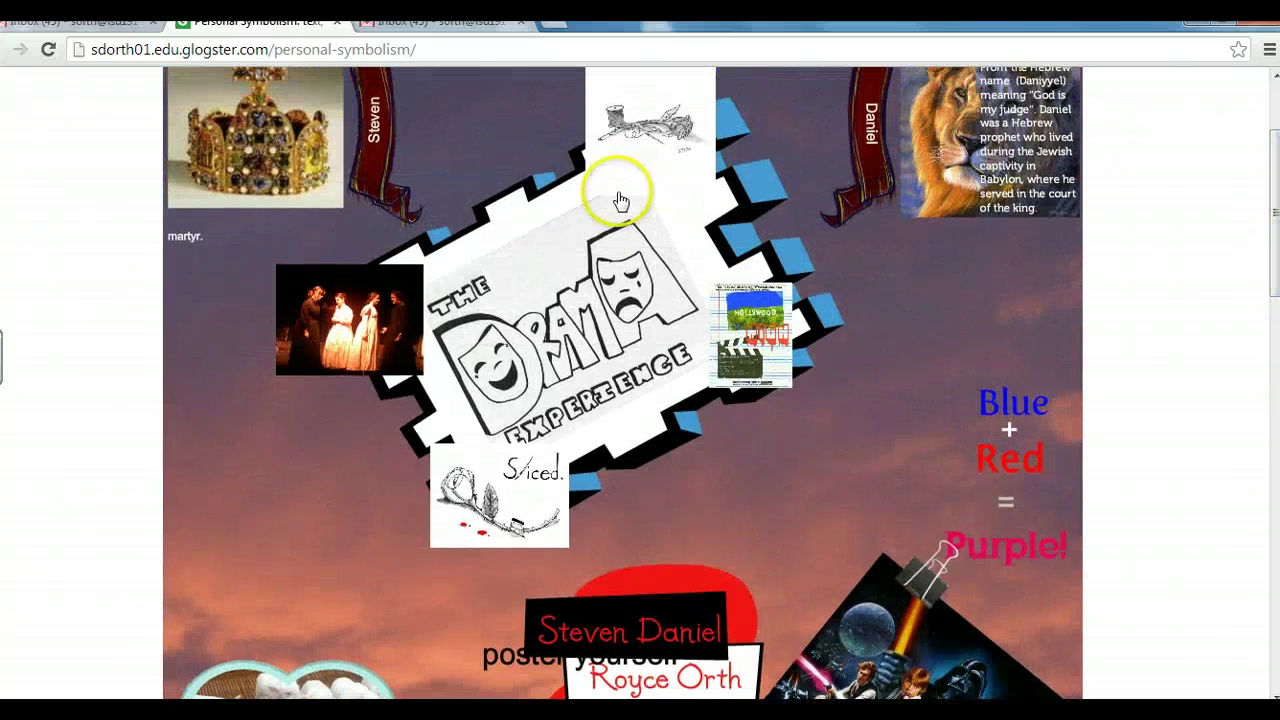
pyautogui.click(591, 272)
pyautogui.click(591, 273)
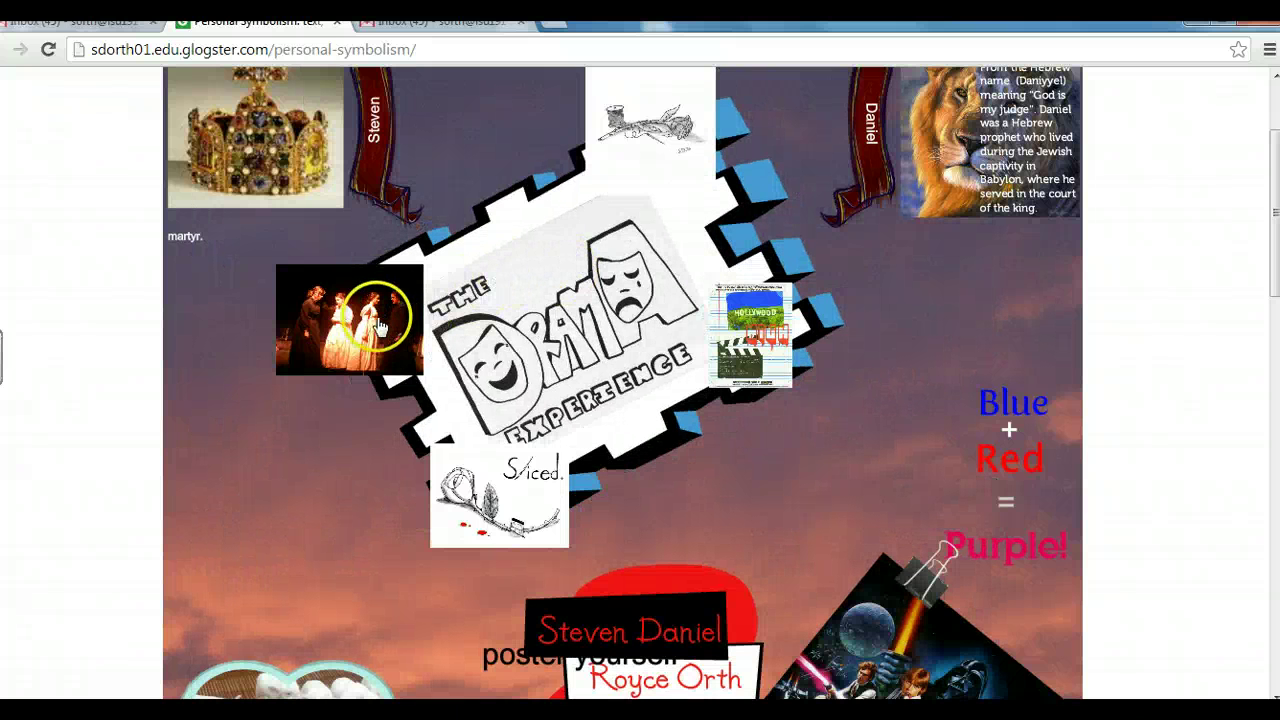
pyautogui.click(484, 505)
pyautogui.click(486, 506)
# Step: Zoom the theatre photo, spool drawing and Hollywood High flyer in and out
pyautogui.click(372, 303)
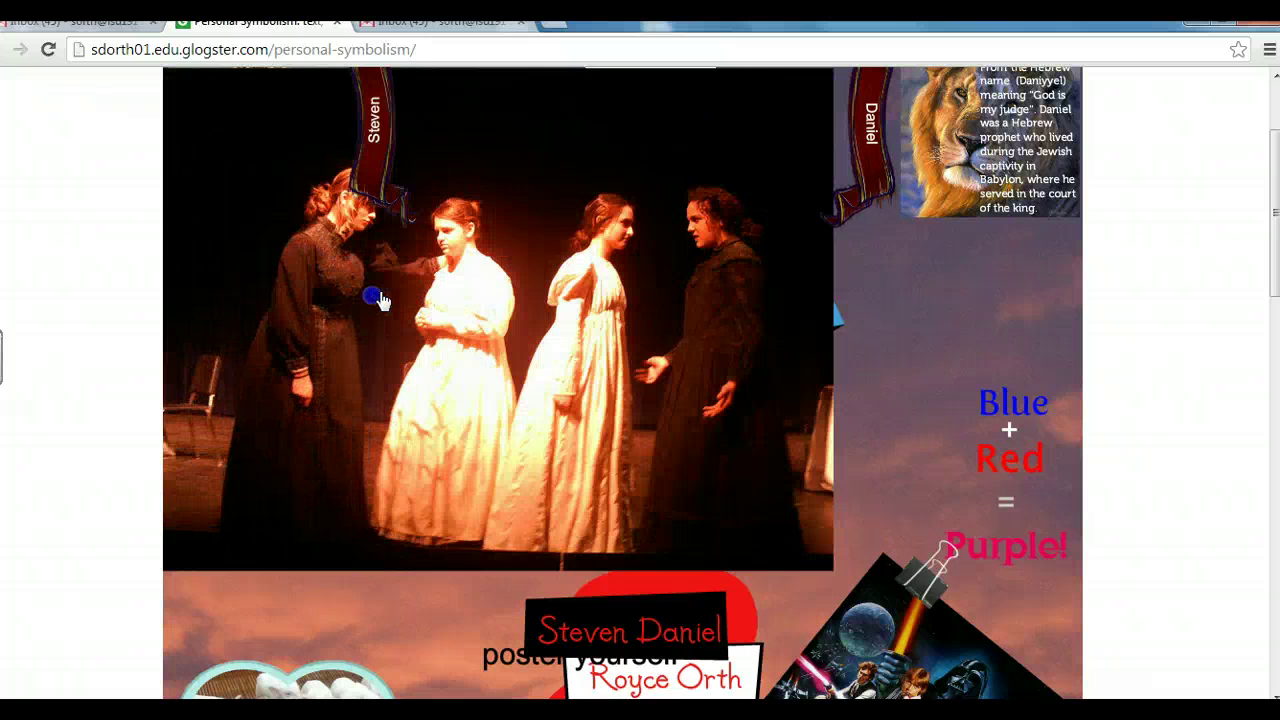
pyautogui.click(371, 290)
pyautogui.click(679, 137)
pyautogui.click(681, 140)
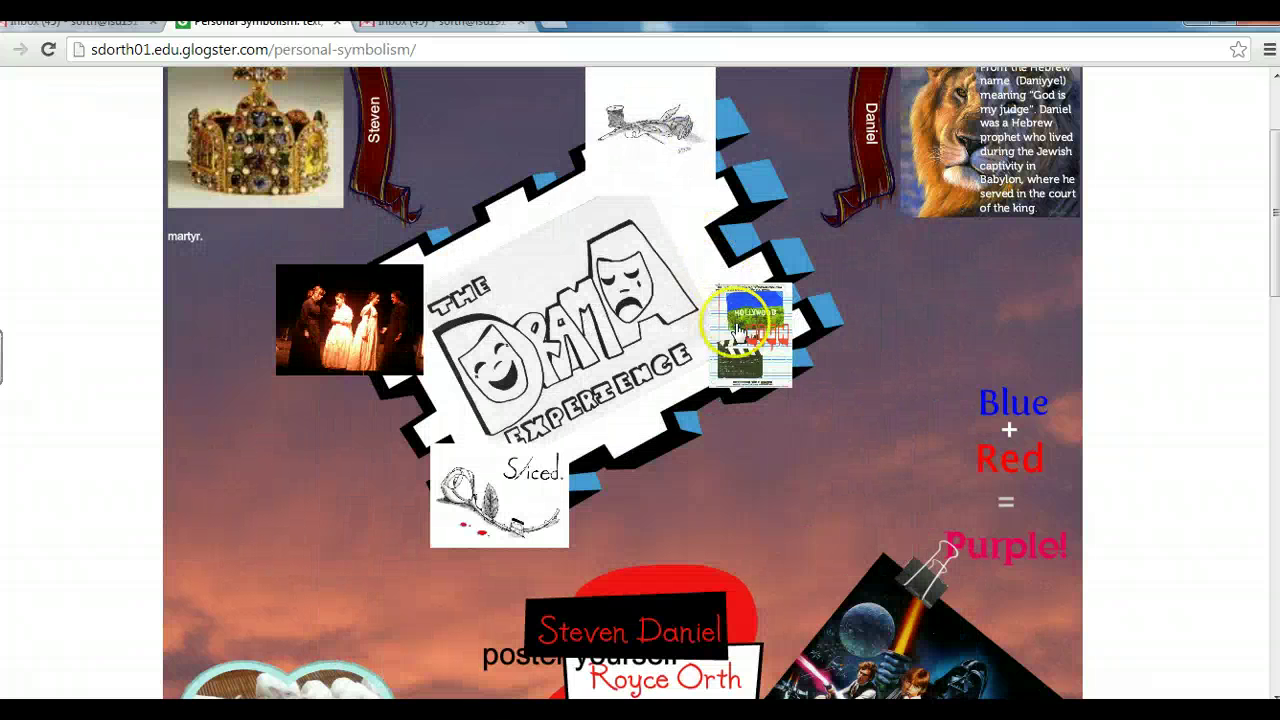
pyautogui.click(752, 305)
pyautogui.click(758, 329)
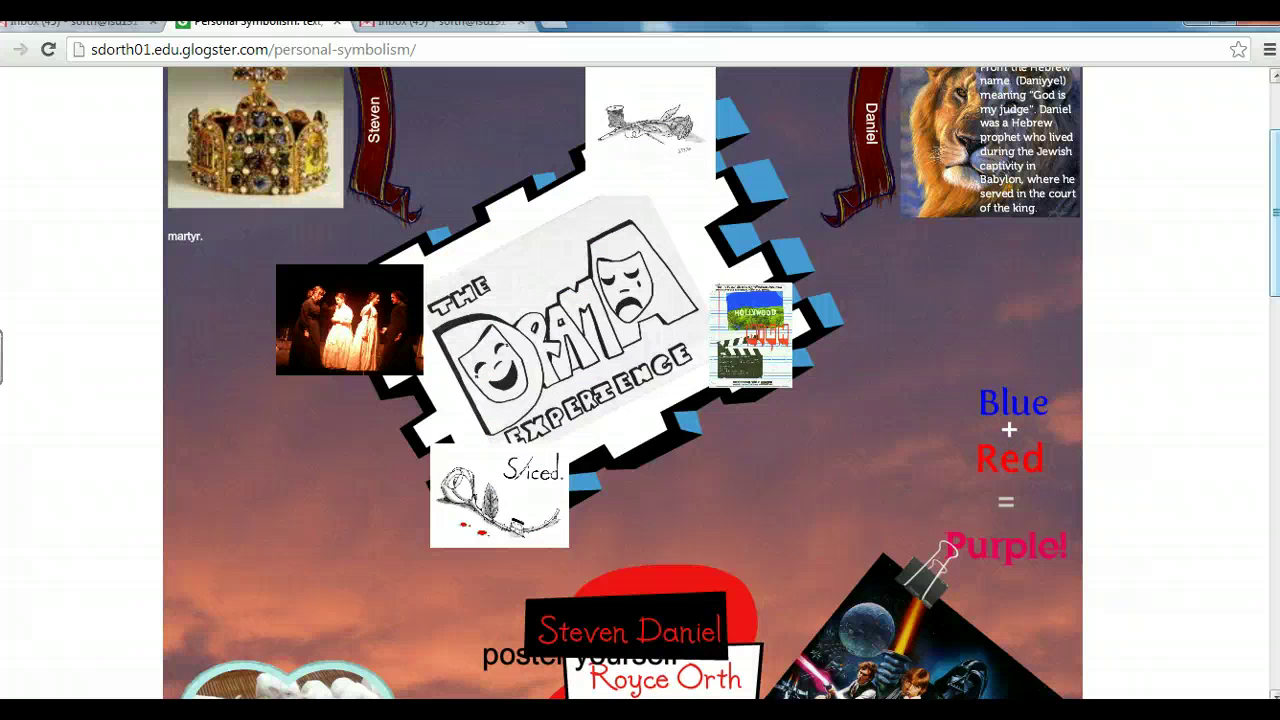
pyautogui.moveTo(1275, 260); pyautogui.dragTo(1275, 280)
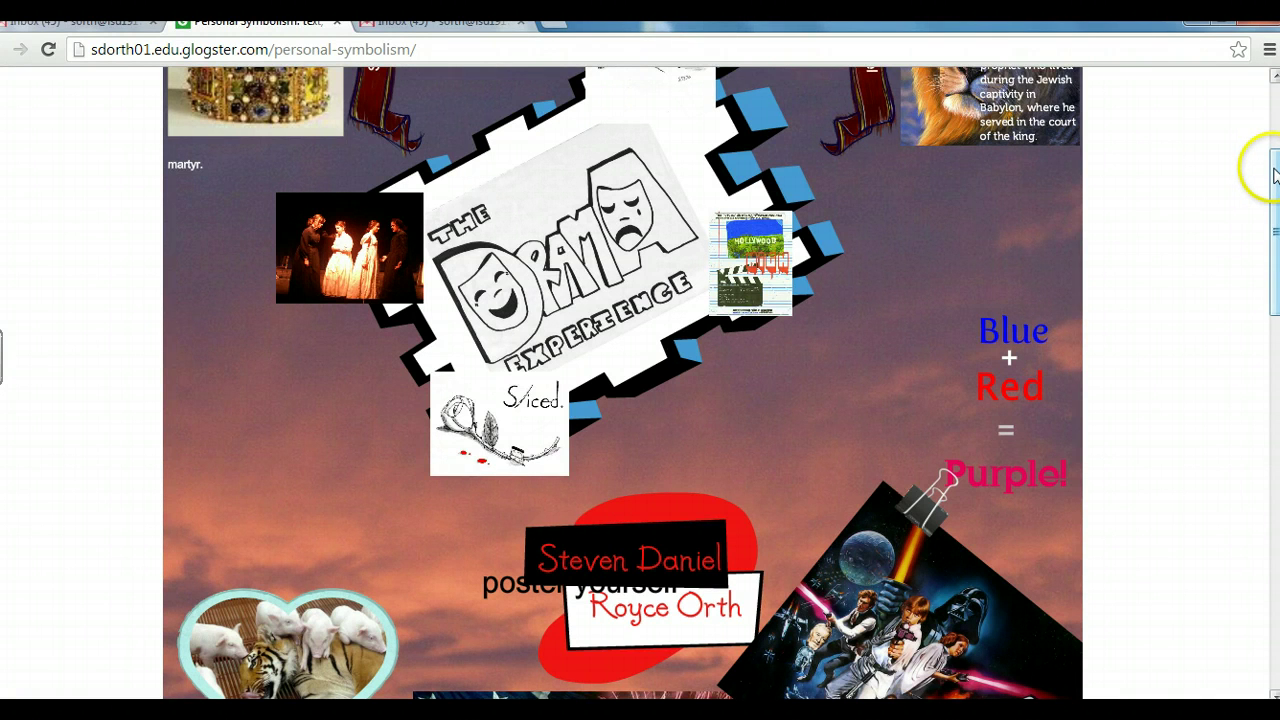
# Step: Scroll down the glog to the flag and Star Wars images and select the Memorial Day picture
pyautogui.moveTo(1274, 175); pyautogui.dragTo(1274, 297)
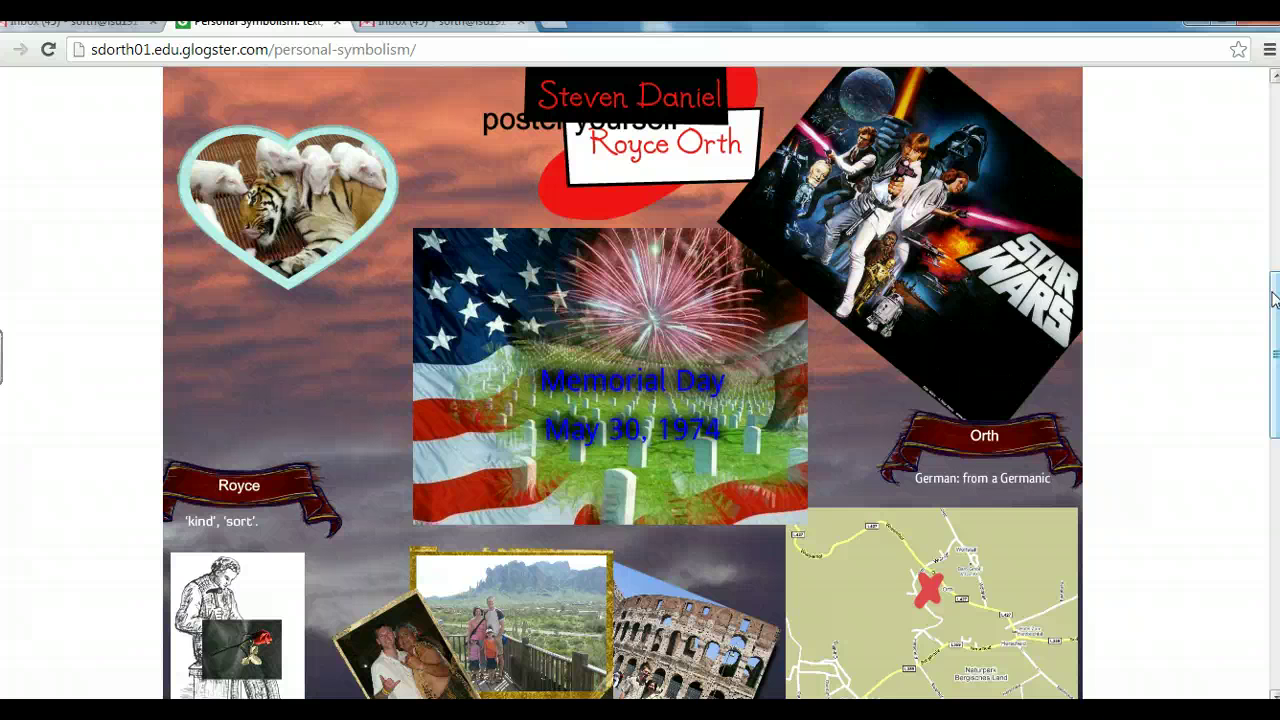
pyautogui.click(690, 514)
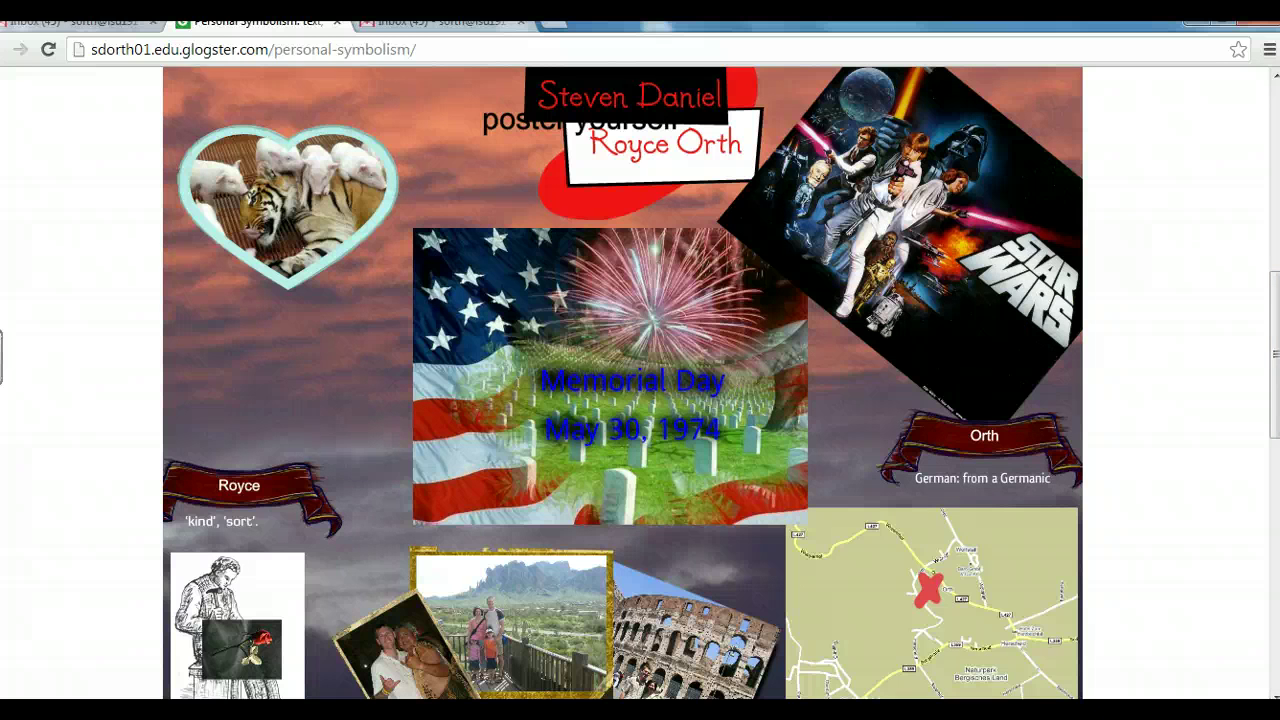